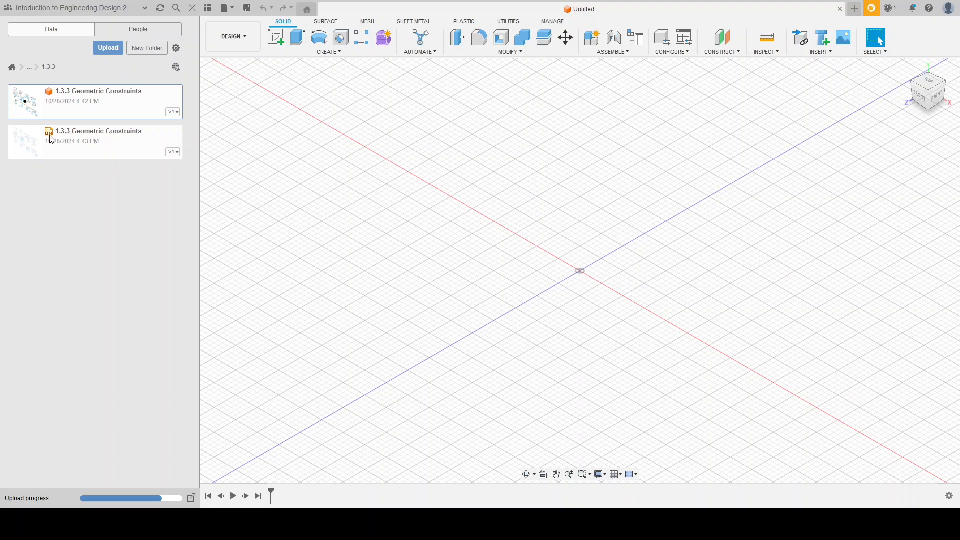
Open the 1.3.3 Geometric Constraints design from the 1.3.3 project folder and hide the project file list.
{"action": "right_click", "coordinate": [96, 149]}
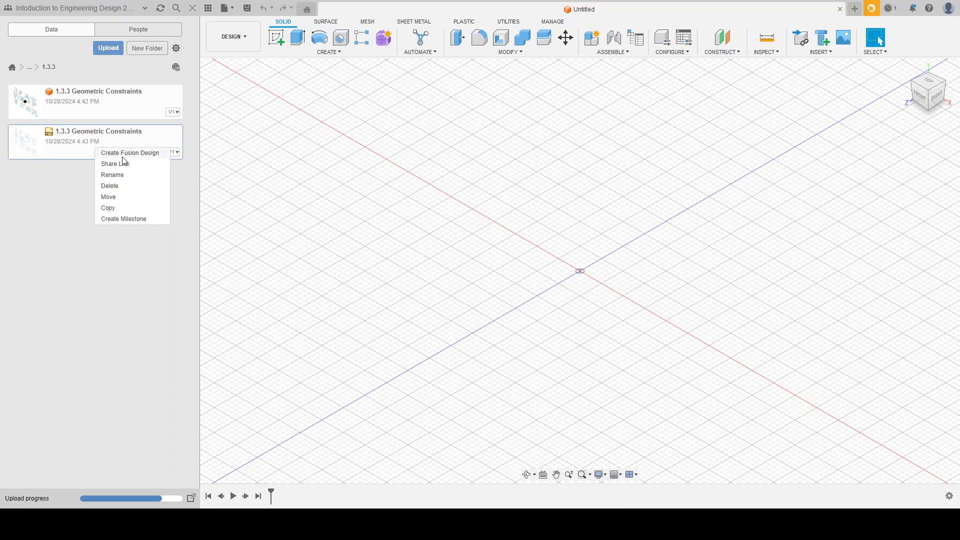
{"action": "left_click", "coordinate": [74, 195]}
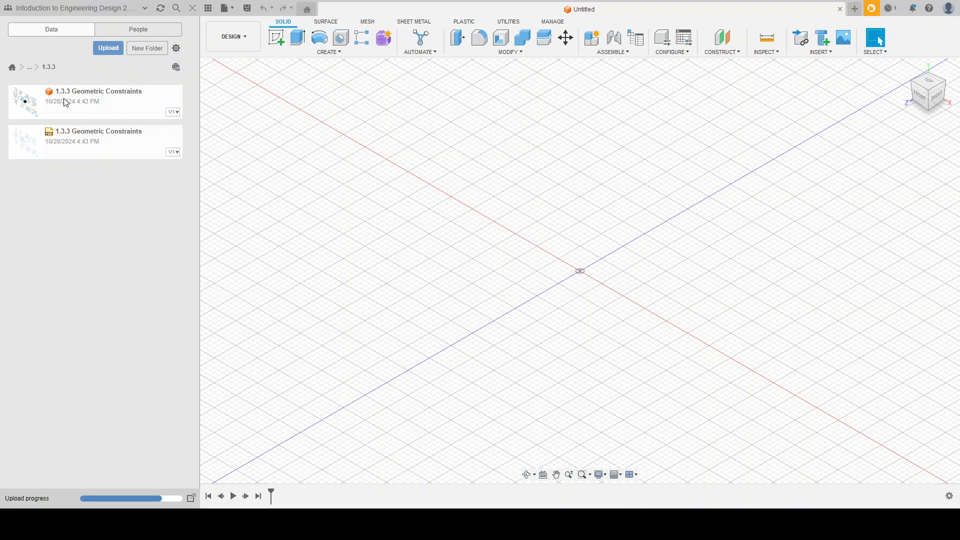
{"action": "double_click", "coordinate": [124, 102]}
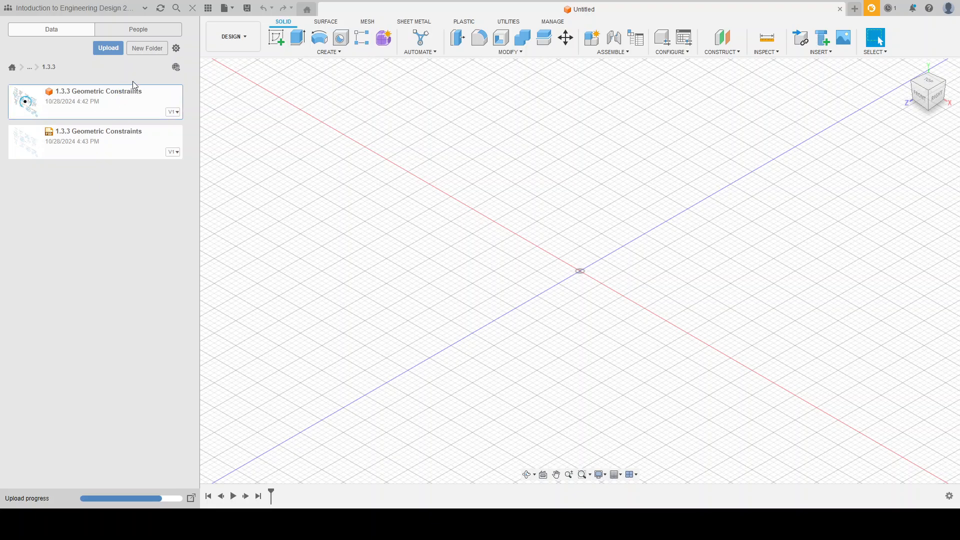
{"action": "left_click", "coordinate": [192, 9]}
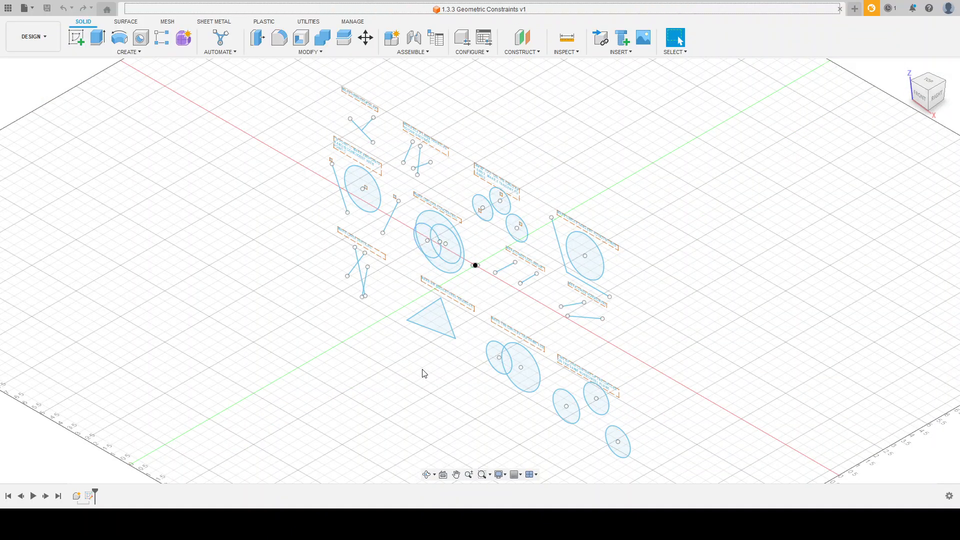
Open the existing sketch with the geometric constraint exercises for editing.
{"action": "mouse_move", "coordinate": [424, 373]}
{"action": "middle_mouse_down", "text": "shift"}
{"action": "mouse_move", "coordinate": [454, 334]}
{"action": "mouse_move", "coordinate": [484, 358]}
{"action": "mouse_move", "coordinate": [476, 314]}
{"action": "mouse_move", "coordinate": [457, 298]}
{"action": "mouse_move", "coordinate": [430, 313]}
{"action": "middle_mouse_up", "text": "shift"}
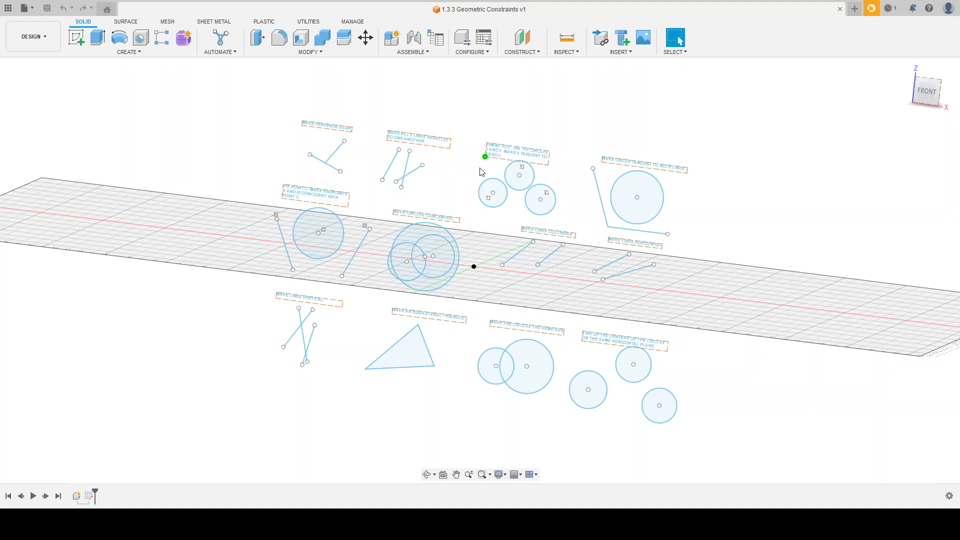
{"action": "middle_click_drag", "start_coordinate": [481, 172], "coordinate": [458, 208], "text": "shift"}
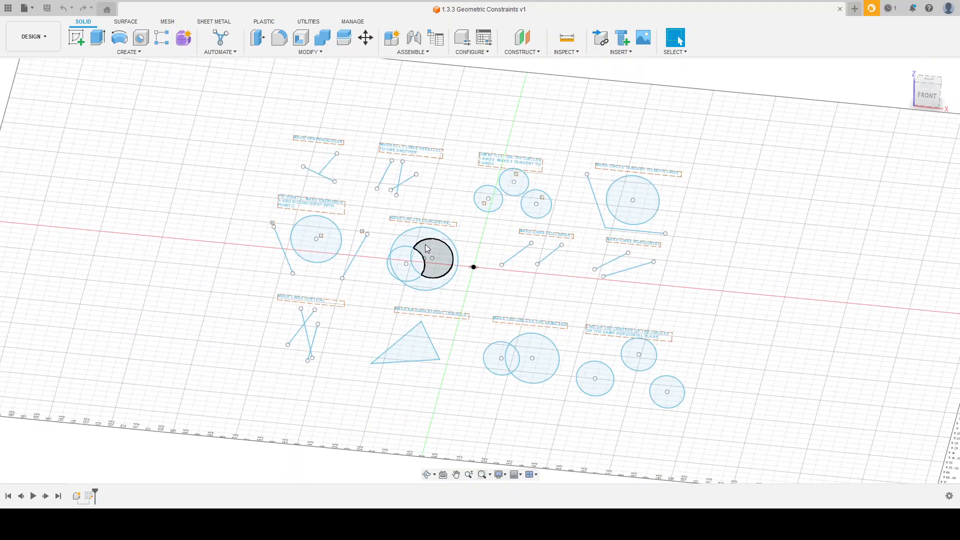
{"action": "left_click", "coordinate": [90, 496]}
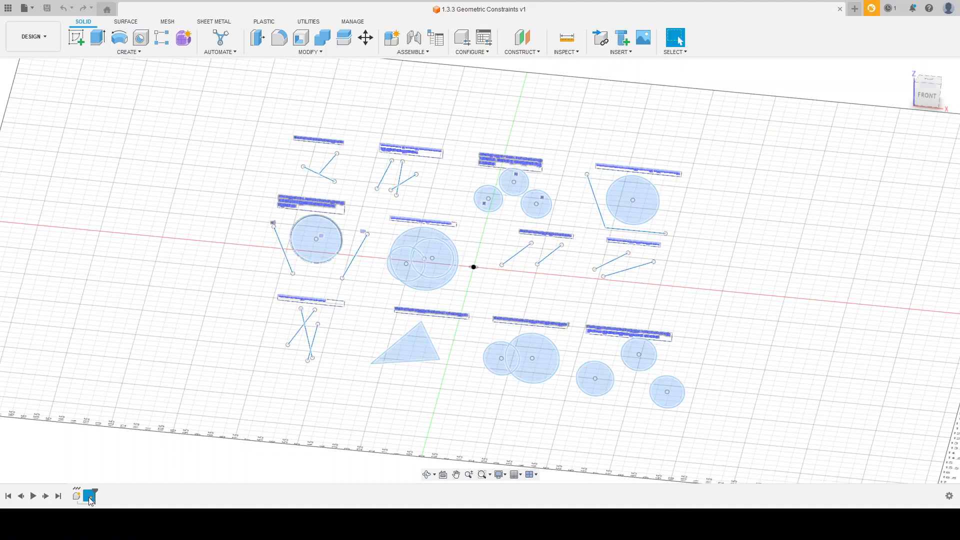
{"action": "left_click", "coordinate": [121, 395]}
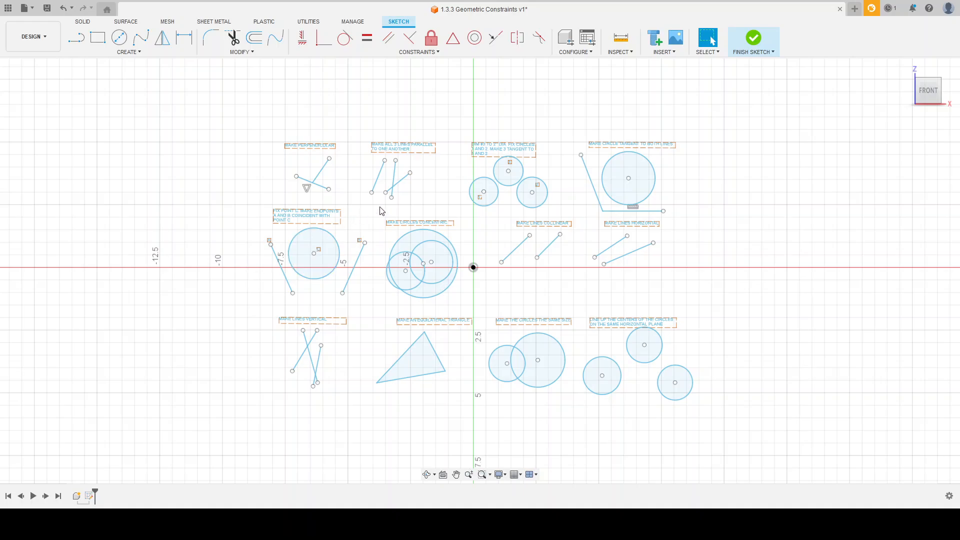
Move the endpoints and junction of the two lines under MAKE PERPENDICULAR to test how freely they move.
{"action": "scroll", "coordinate": [316, 178], "scroll_direction": "up", "scroll_amount": 5}
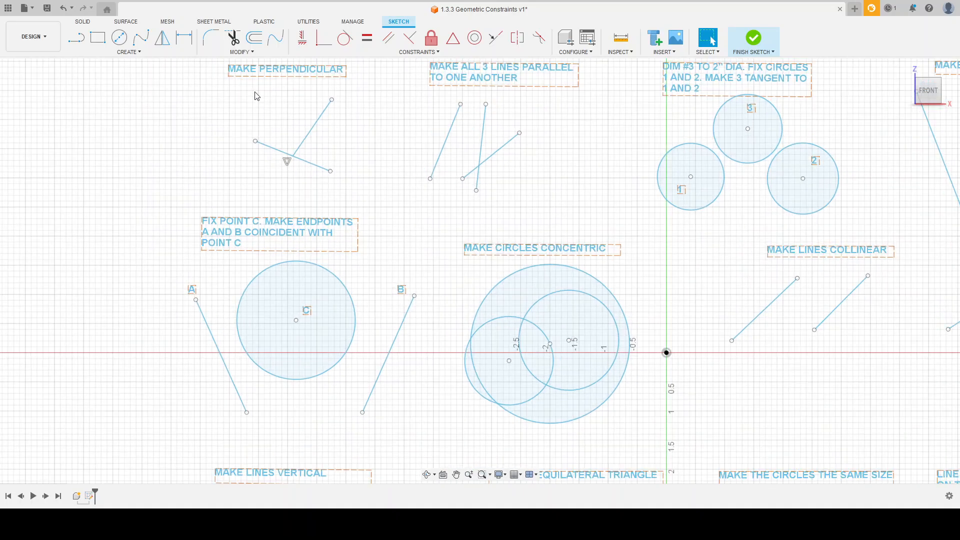
{"action": "scroll", "coordinate": [250, 103], "scroll_direction": "up", "scroll_amount": 4}
{"action": "scroll", "coordinate": [311, 318], "scroll_direction": "down", "scroll_amount": 3}
{"action": "scroll", "coordinate": [317, 250], "scroll_direction": "up", "scroll_amount": 3}
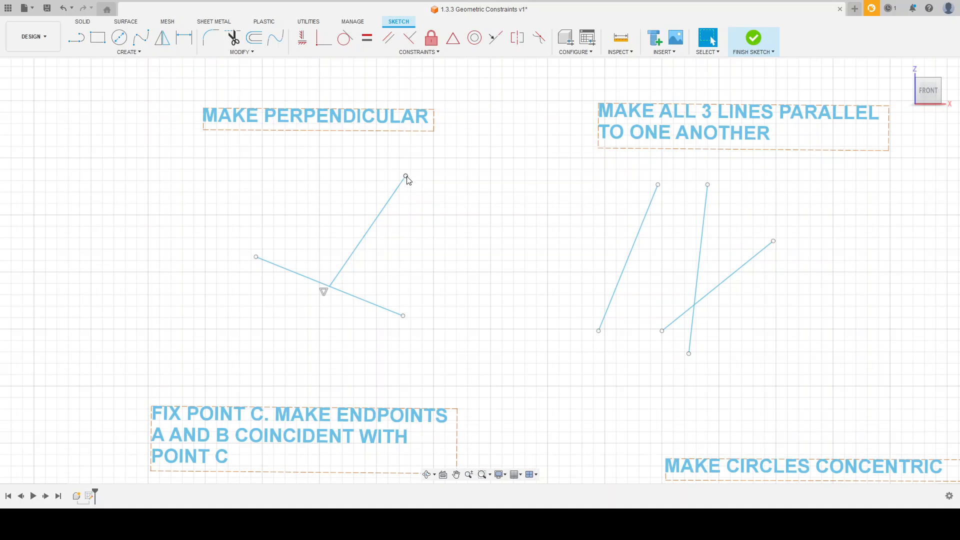
{"action": "left_click_drag", "start_coordinate": [407, 180], "coordinate": [396, 205]}
{"action": "left_click_drag", "start_coordinate": [256, 257], "coordinate": [235, 254]}
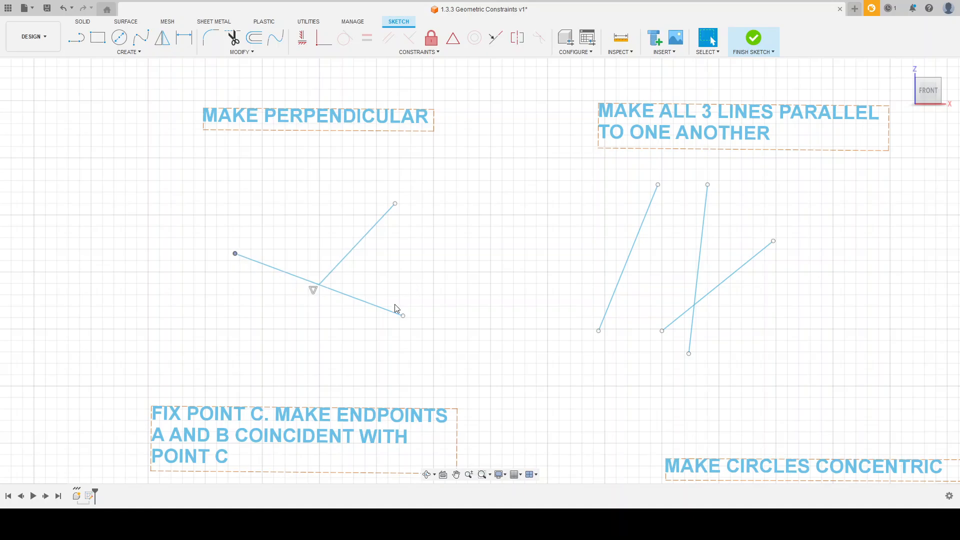
{"action": "left_click_drag", "start_coordinate": [409, 316], "coordinate": [388, 315]}
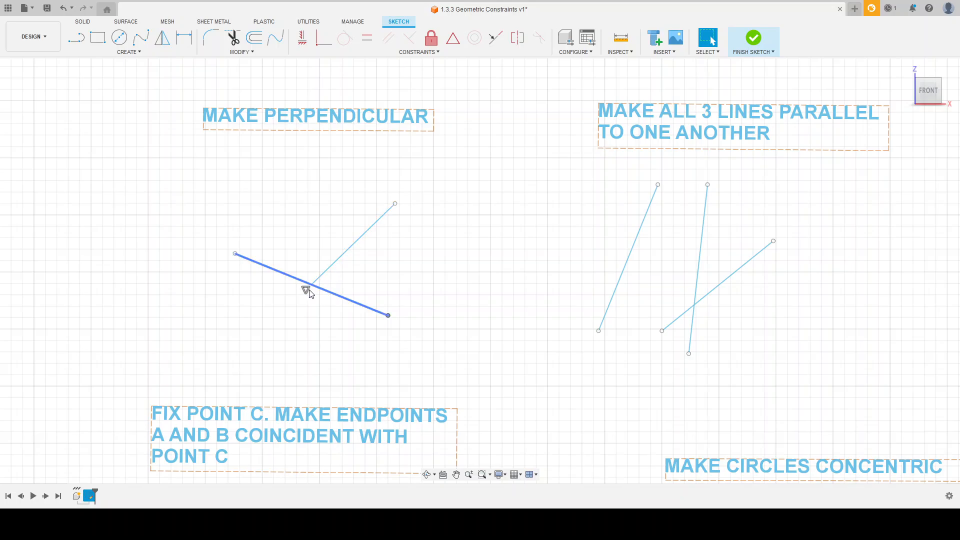
{"action": "mouse_move", "coordinate": [312, 285]}
{"action": "left_mouse_down"}
{"action": "mouse_move", "coordinate": [345, 262]}
{"action": "mouse_move", "coordinate": [320, 285]}
{"action": "mouse_move", "coordinate": [340, 280]}
{"action": "mouse_move", "coordinate": [318, 276]}
{"action": "left_mouse_up"}
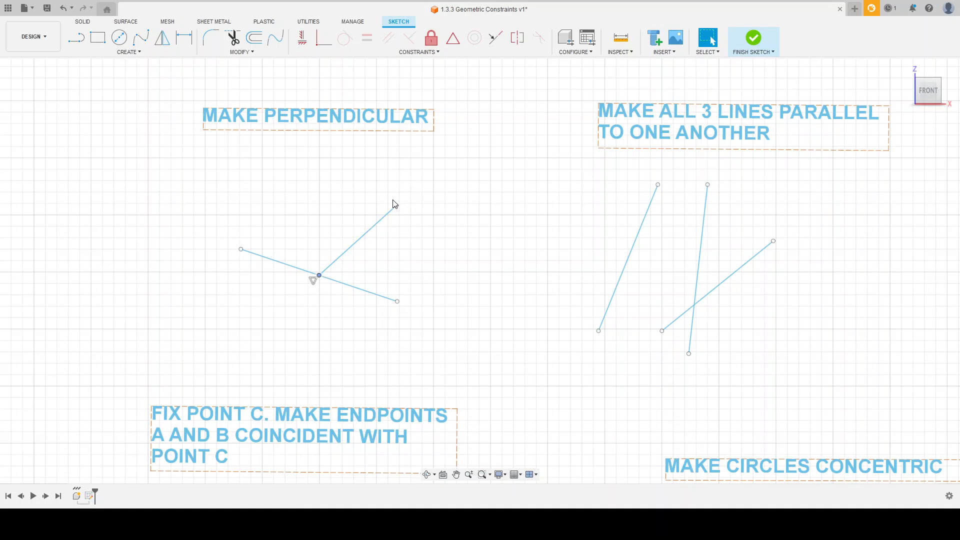
{"action": "left_click_drag", "start_coordinate": [318, 278], "coordinate": [340, 273]}
{"action": "left_click_drag", "start_coordinate": [404, 214], "coordinate": [382, 210]}
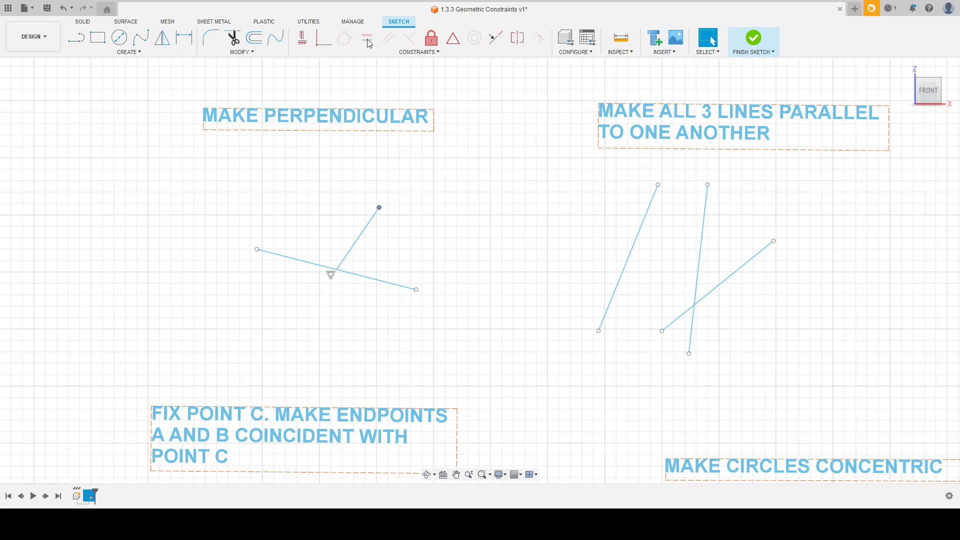
{"action": "left_click", "coordinate": [380, 211]}
{"action": "left_click", "coordinate": [435, 220]}
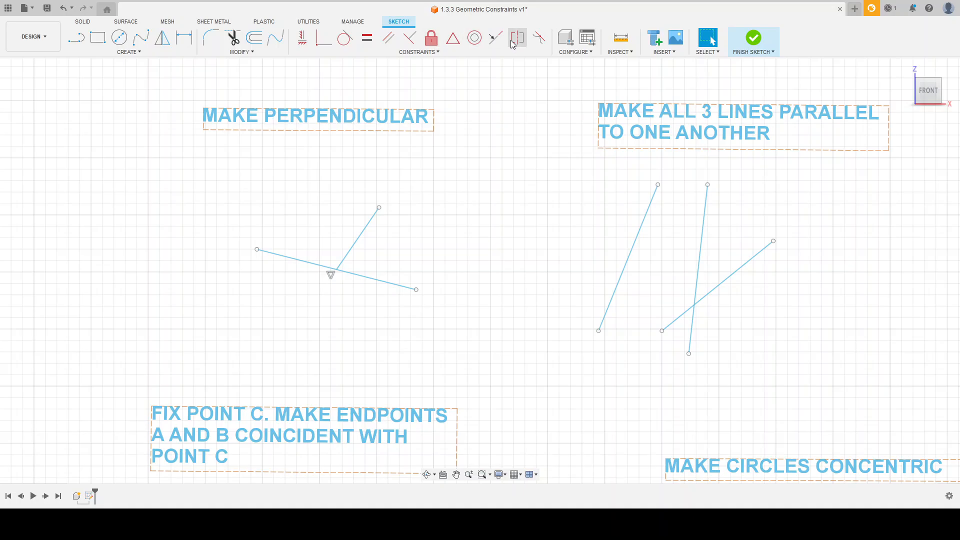
Apply a Perpendicular constraint between the two lines under MAKE PERPENDICULAR and move their endpoints to test it.
{"action": "left_click", "coordinate": [419, 53]}
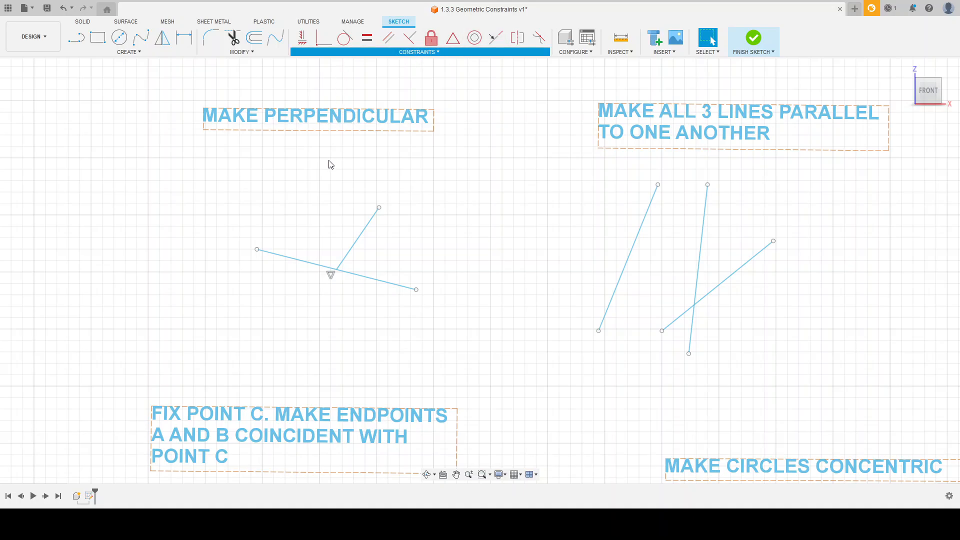
{"action": "left_click", "coordinate": [329, 118]}
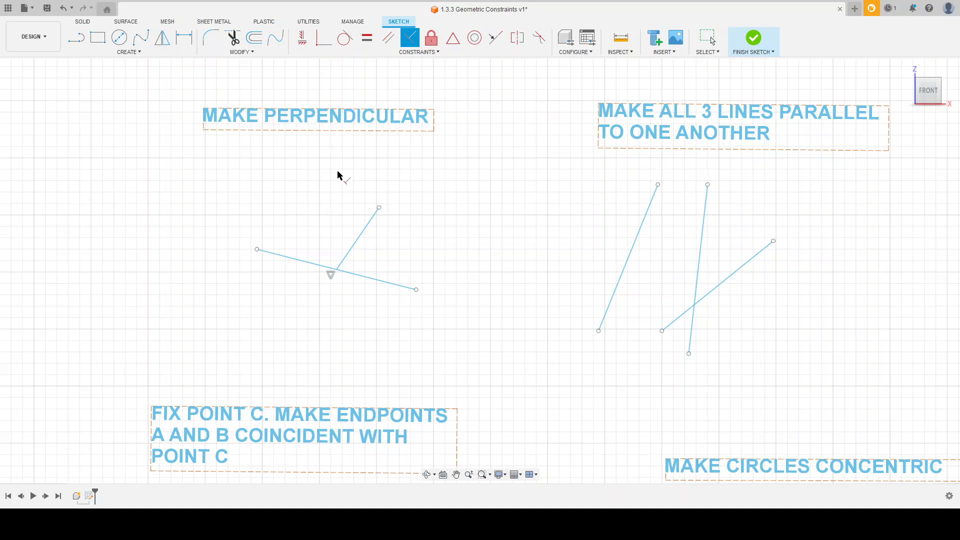
{"action": "left_click", "coordinate": [359, 239]}
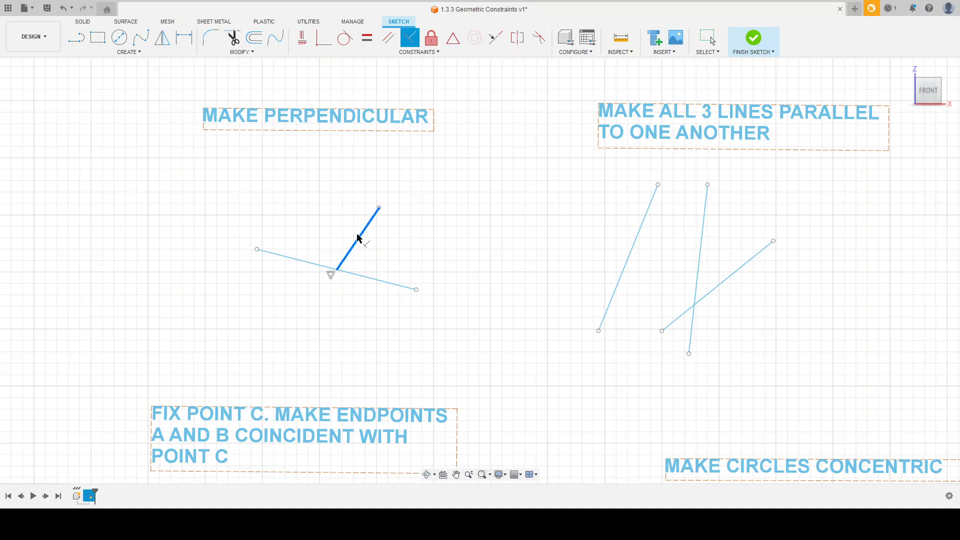
{"action": "left_click", "coordinate": [302, 264]}
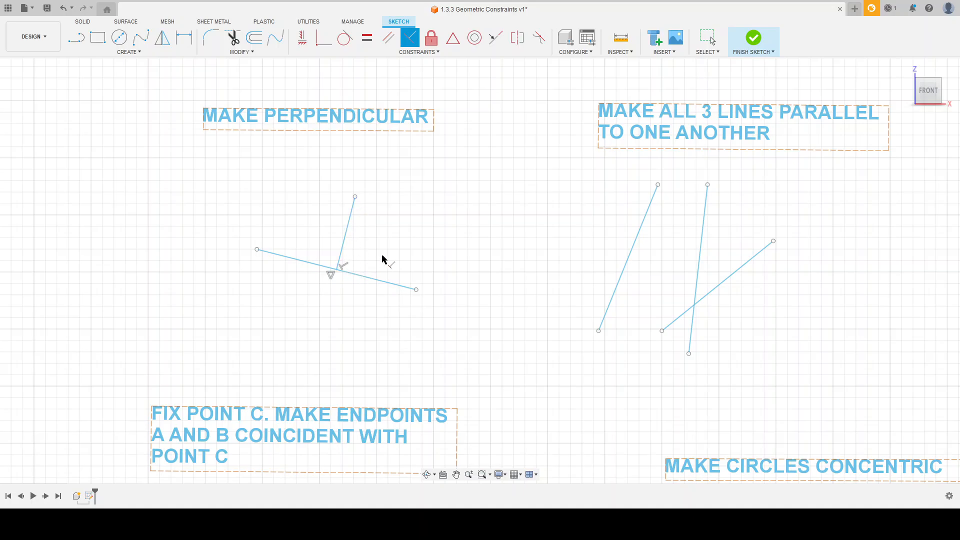
{"action": "key", "text": "Escape"}
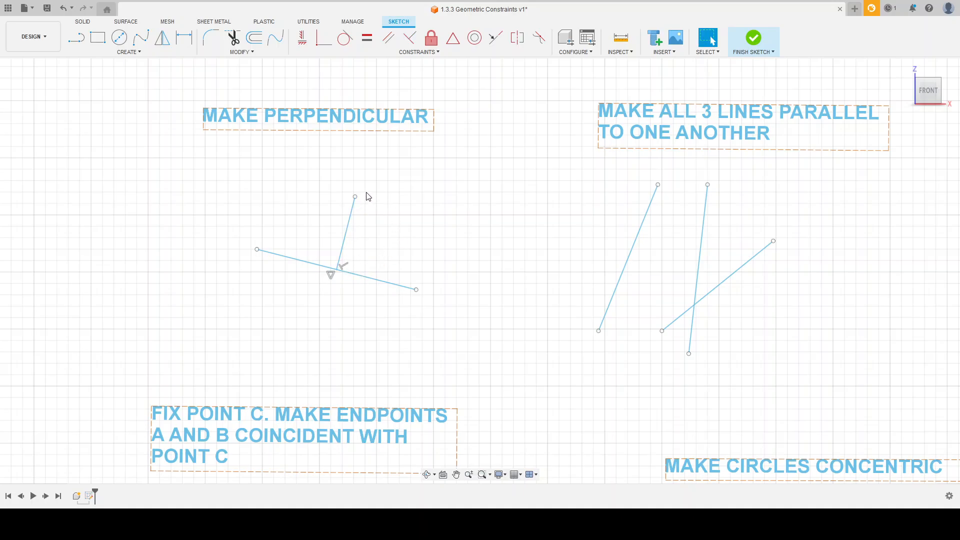
{"action": "left_click_drag", "start_coordinate": [356, 197], "coordinate": [206, 243]}
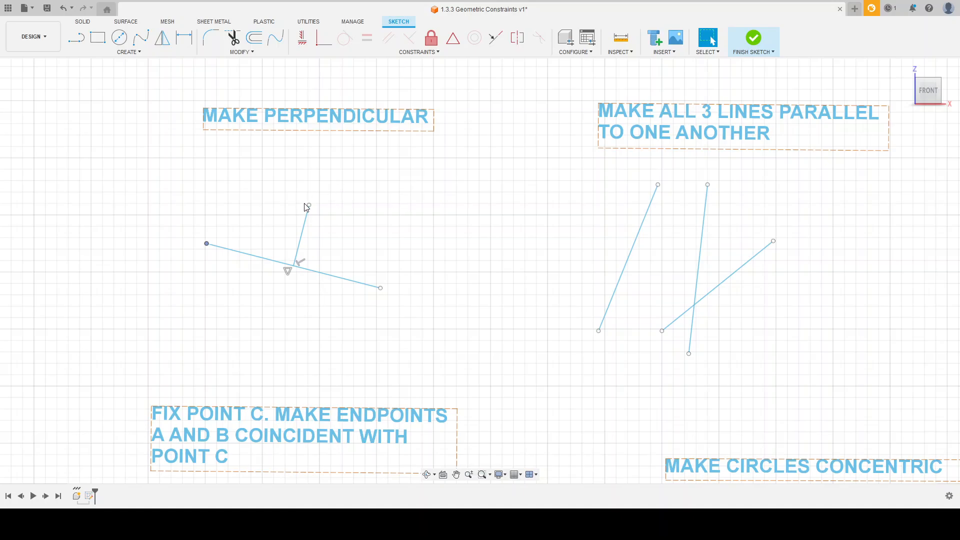
{"action": "mouse_move", "coordinate": [307, 208]}
{"action": "left_mouse_down"}
{"action": "mouse_move", "coordinate": [326, 189]}
{"action": "mouse_move", "coordinate": [310, 212]}
{"action": "mouse_move", "coordinate": [317, 218]}
{"action": "mouse_move", "coordinate": [306, 217]}
{"action": "left_mouse_up"}
Apply Parallel constraints so that all three lines under MAKE ALL 3 LINES PARALLEL TO ONE ANOTHER are parallel.
{"action": "scroll", "coordinate": [158, 297], "scroll_direction": "down", "scroll_amount": 3}
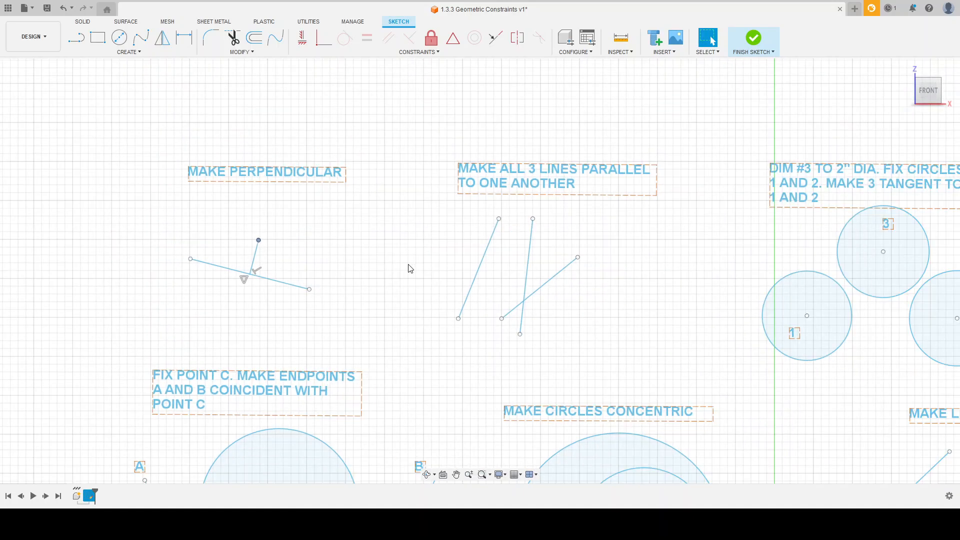
{"action": "scroll", "coordinate": [592, 278], "scroll_direction": "up", "scroll_amount": 2}
{"action": "scroll", "coordinate": [705, 217], "scroll_direction": "up", "scroll_amount": 1}
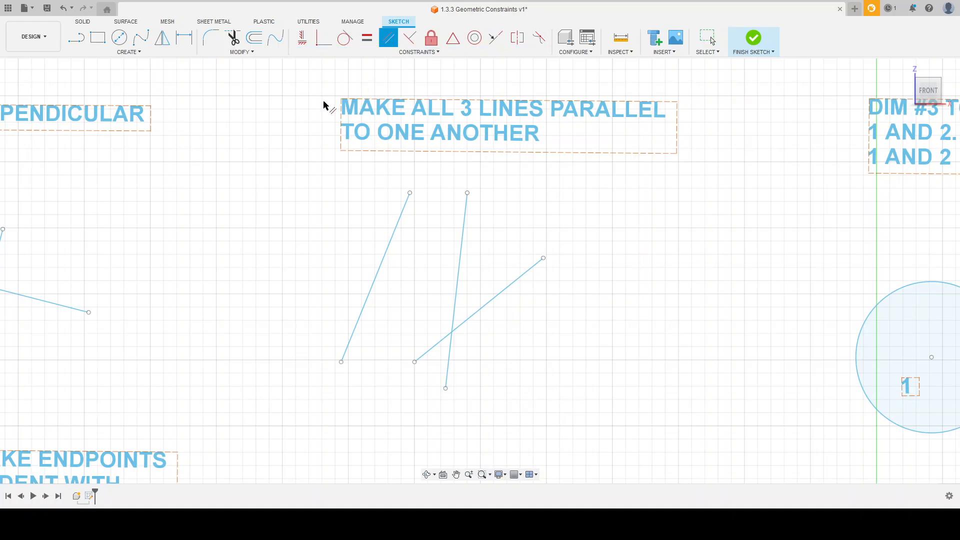
{"action": "left_click", "coordinate": [389, 238]}
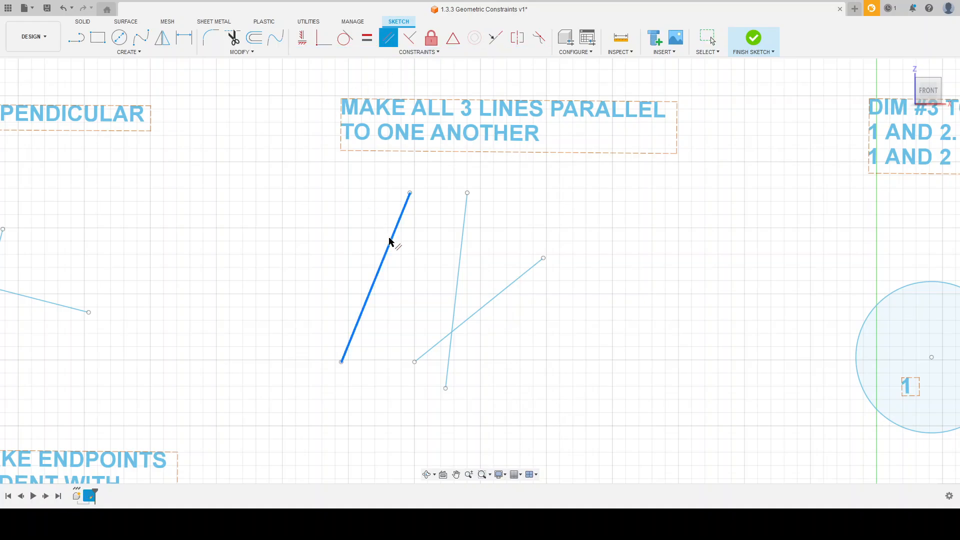
{"action": "left_click", "coordinate": [460, 250]}
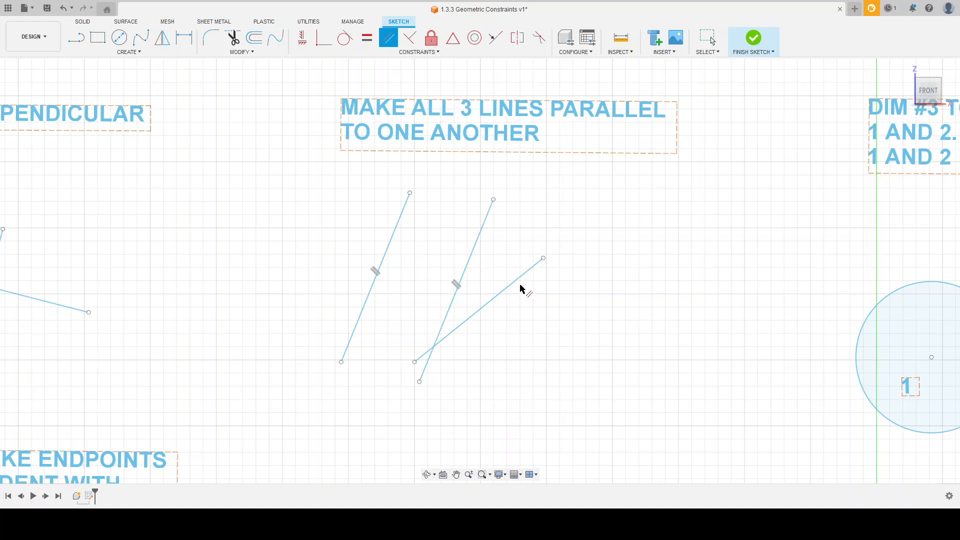
{"action": "left_click", "coordinate": [516, 281]}
{"action": "left_click", "coordinate": [471, 262]}
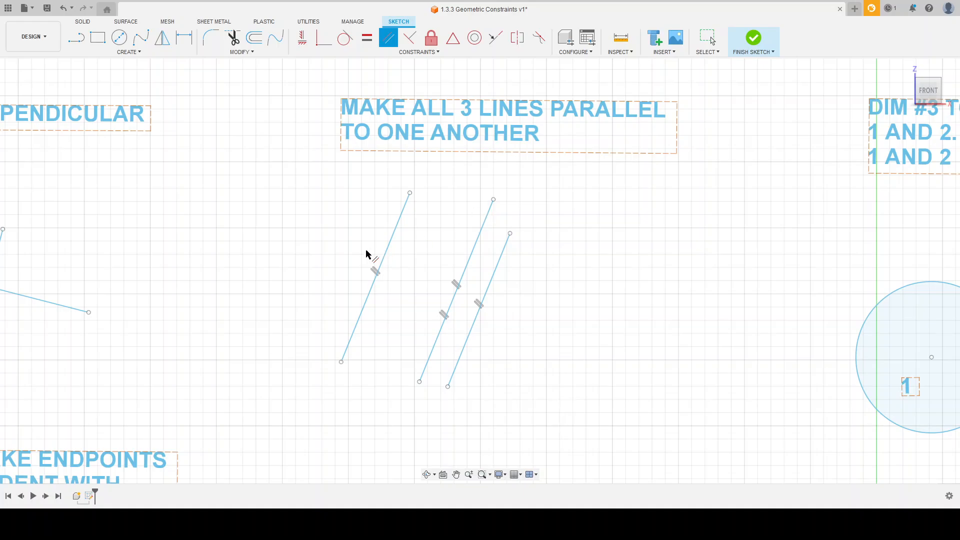
{"action": "key", "text": "Escape"}
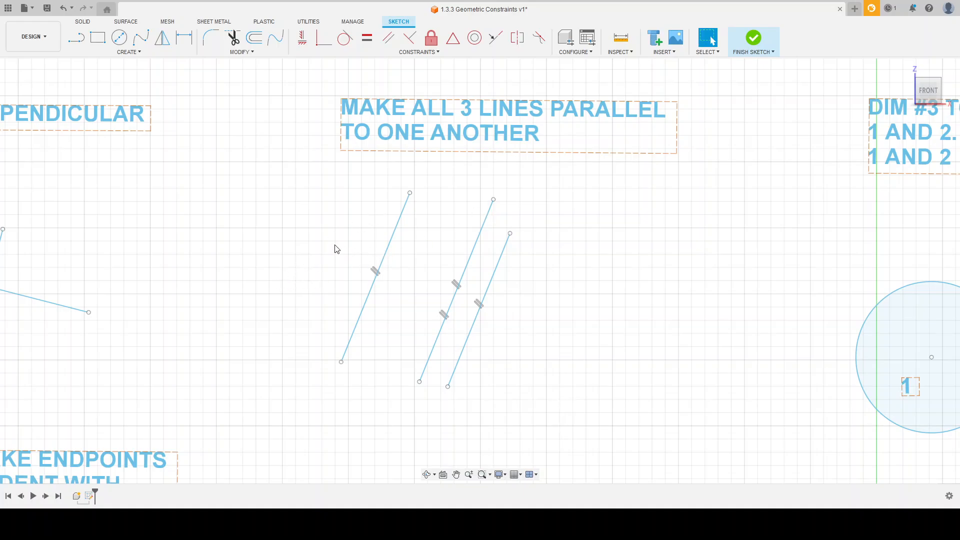
Dimension circle 3 with a diameter of 2 inches.
{"action": "scroll", "coordinate": [332, 246], "scroll_direction": "down", "scroll_amount": 5}
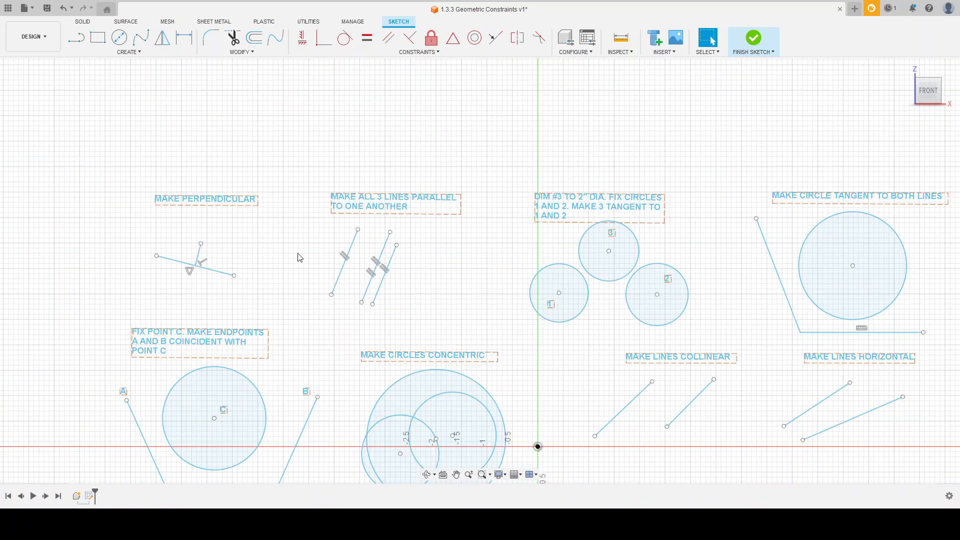
{"action": "scroll", "coordinate": [690, 260], "scroll_direction": "up", "scroll_amount": 5}
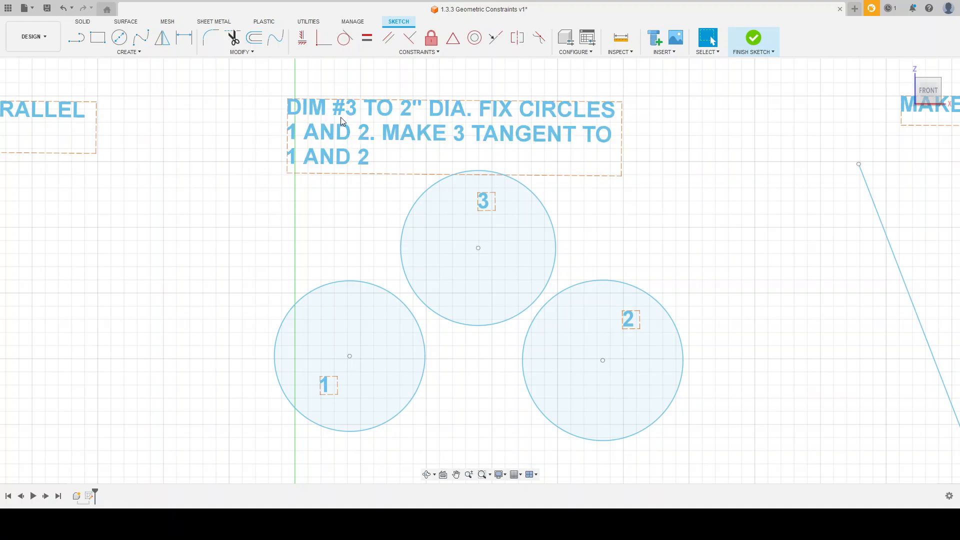
{"action": "key", "text": "d"}
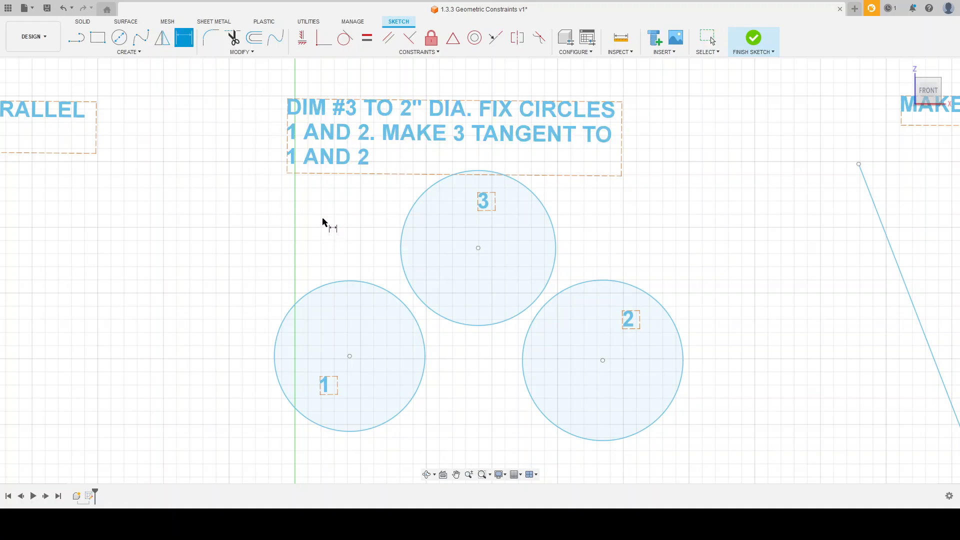
{"action": "left_click", "coordinate": [404, 225]}
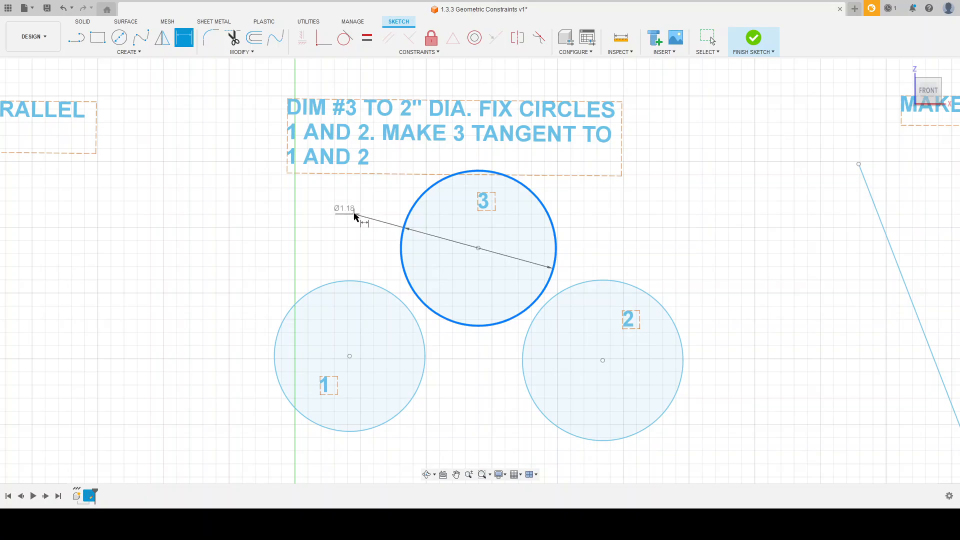
{"action": "left_click", "coordinate": [354, 214]}
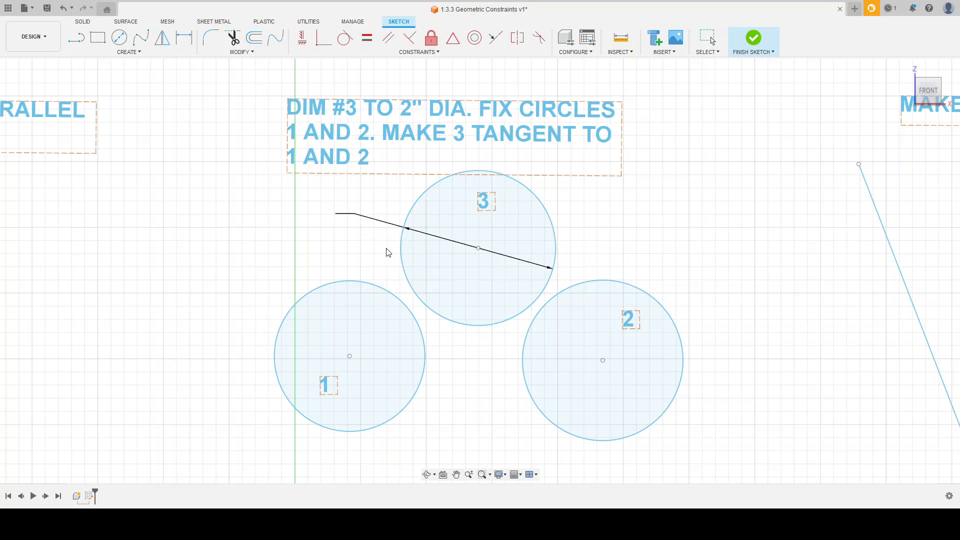
{"action": "type", "text": "2"}
{"action": "key", "text": "Return"}
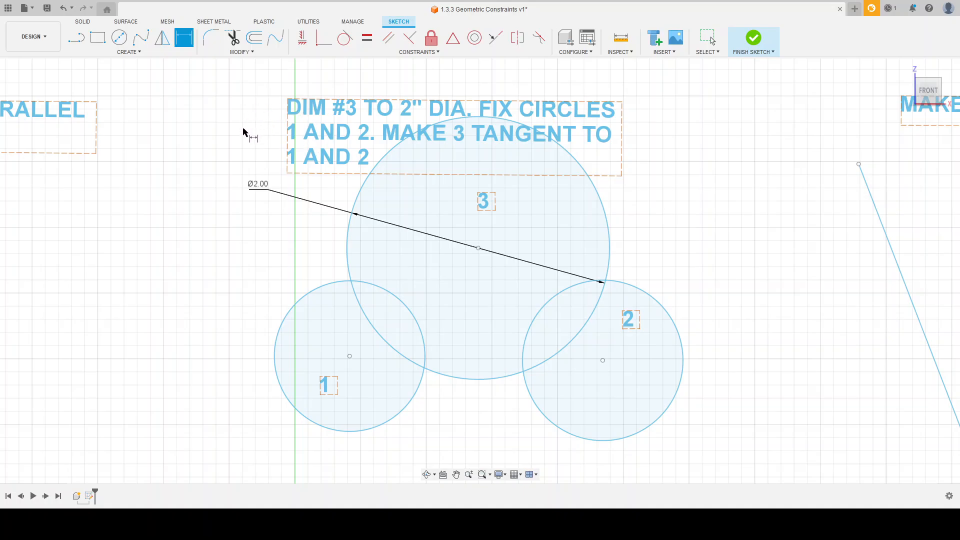
{"action": "key", "text": "Escape"}
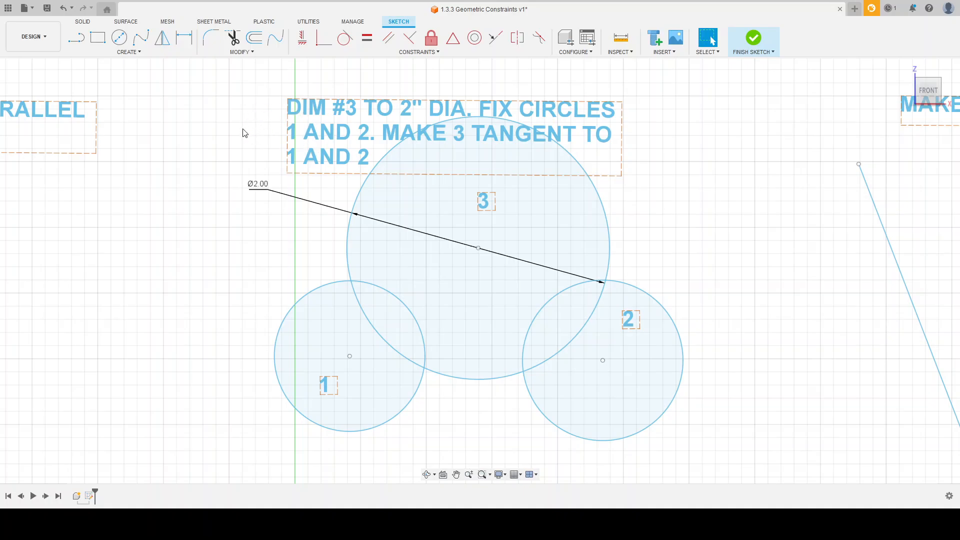
Apply Fix constraints to circles 1 and 2 to lock them in place.
{"action": "left_click", "coordinate": [423, 54]}
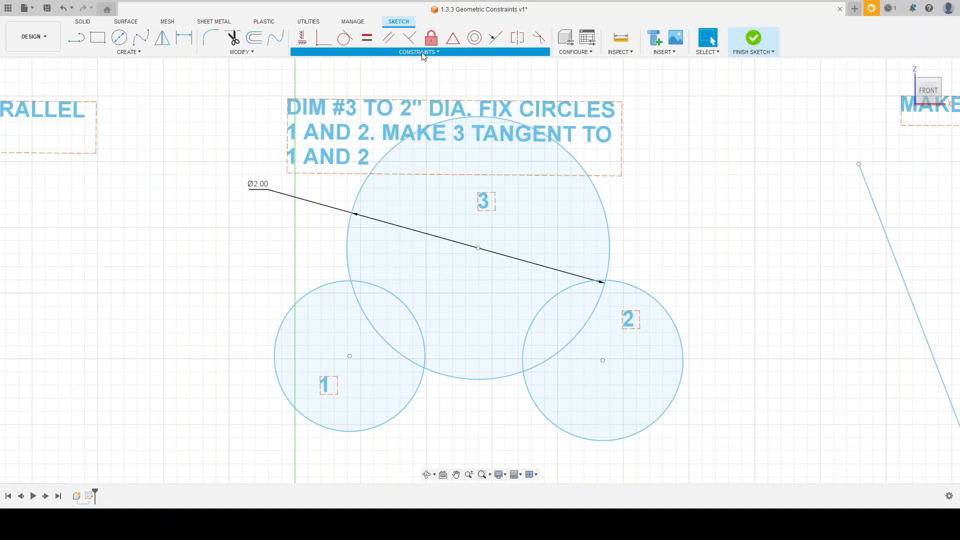
{"action": "left_click", "coordinate": [315, 124]}
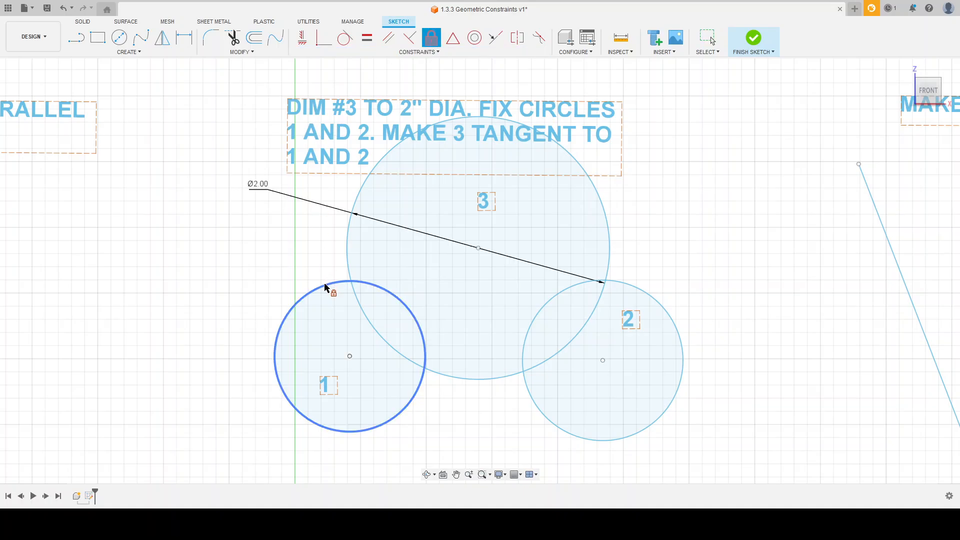
{"action": "left_click", "coordinate": [325, 284]}
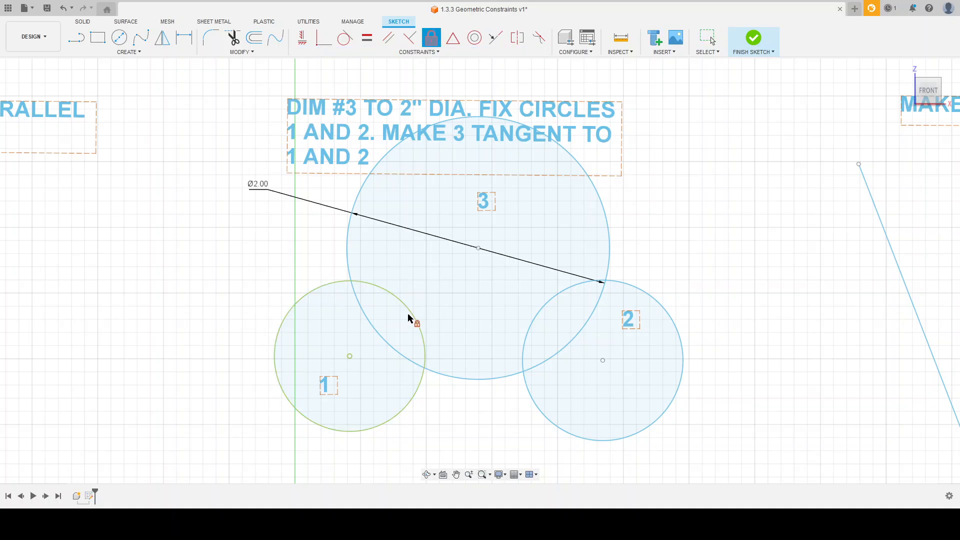
{"action": "left_click", "coordinate": [663, 307]}
{"action": "key", "text": "Escape"}
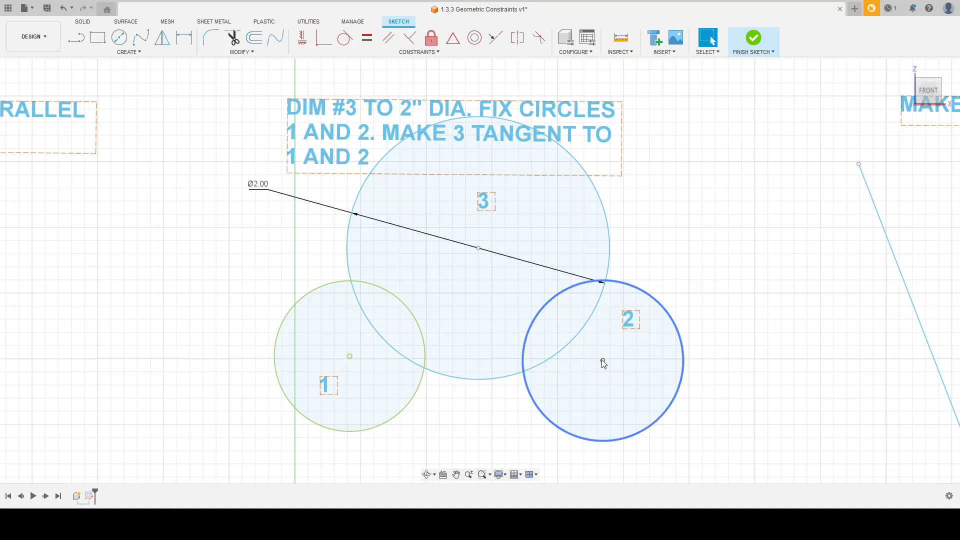
Test whether circle 2 can be moved, and shift circle 3 slightly upward.
{"action": "left_click", "coordinate": [677, 334]}
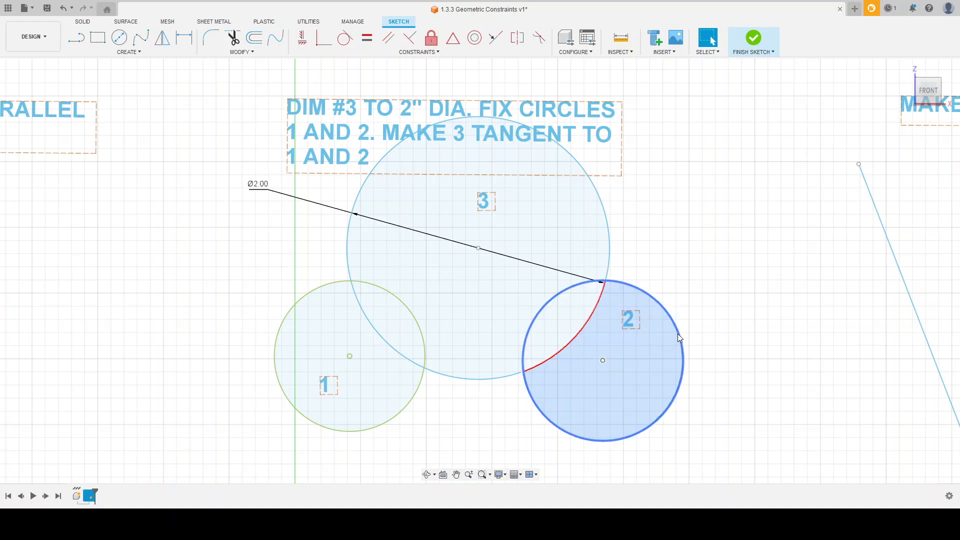
{"action": "left_click", "coordinate": [704, 340]}
{"action": "left_click_drag", "start_coordinate": [611, 249], "coordinate": [622, 216]}
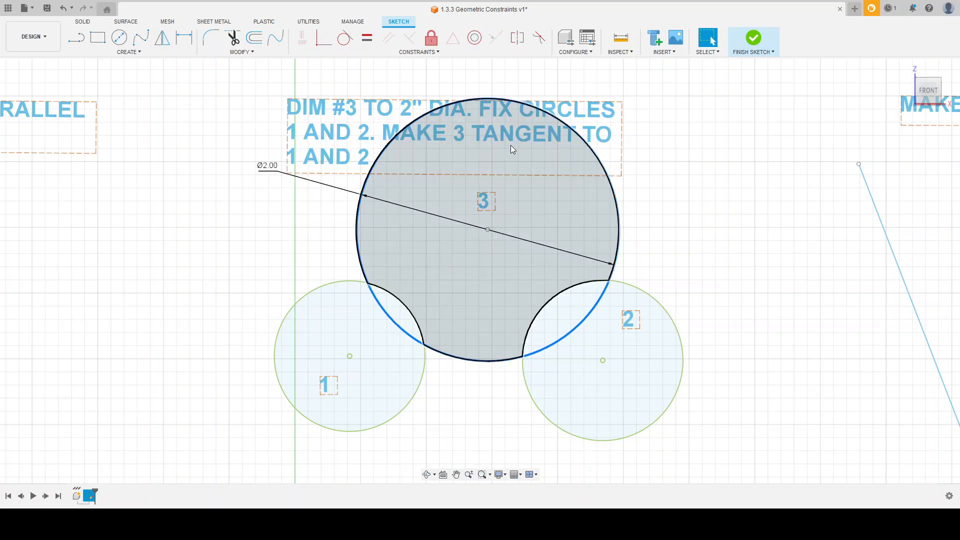
Apply Tangent constraints between circle 3 and both fixed circles 1 and 2, and check the contact points.
{"action": "left_click", "coordinate": [319, 242]}
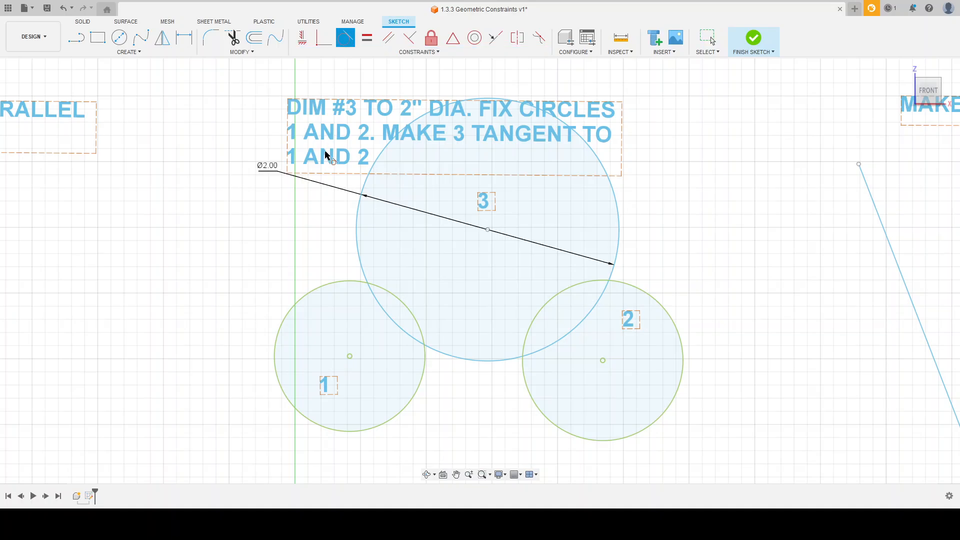
{"action": "left_click", "coordinate": [357, 252]}
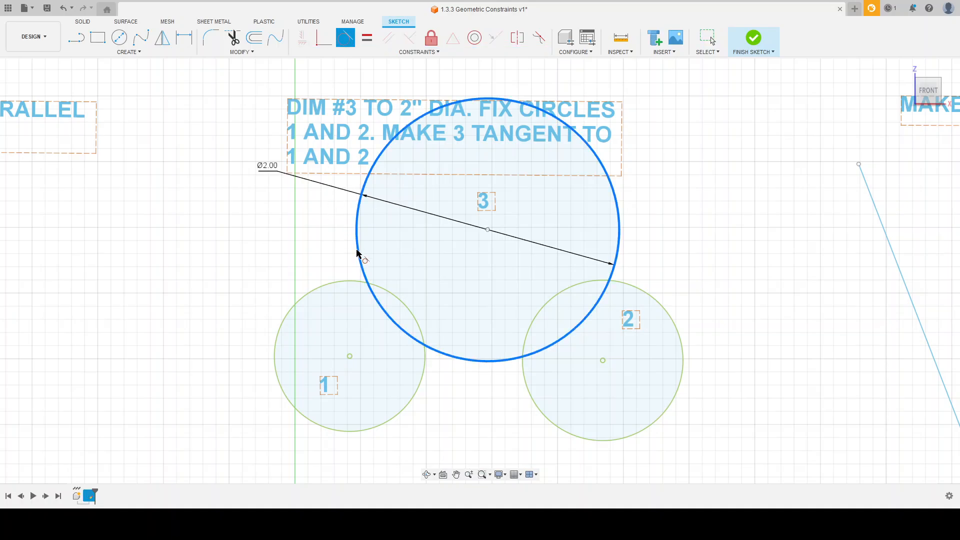
{"action": "left_click", "coordinate": [353, 281]}
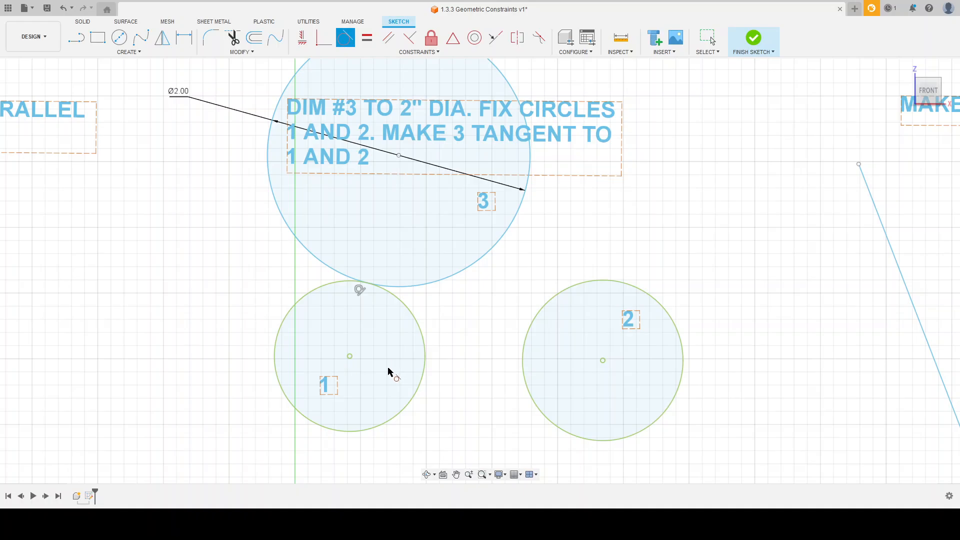
{"action": "left_click", "coordinate": [521, 204]}
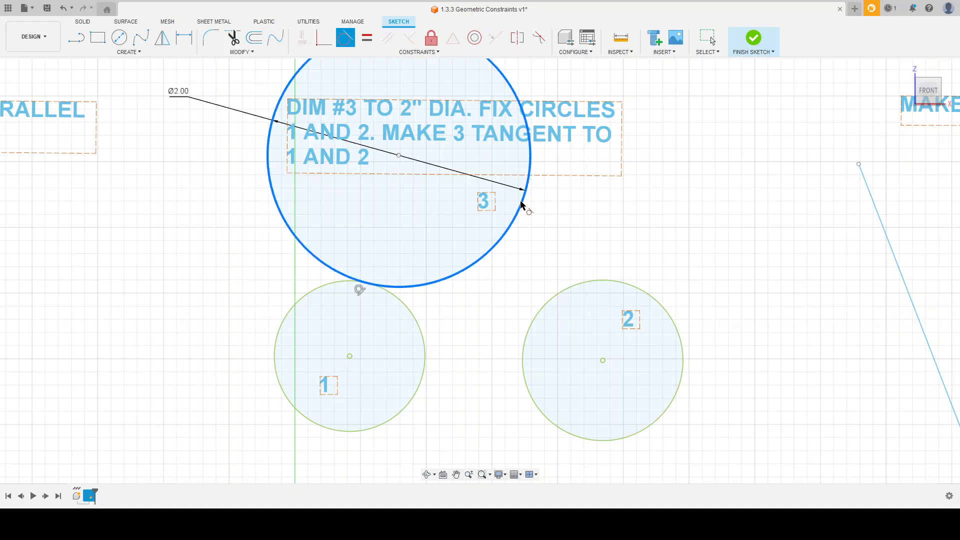
{"action": "left_click", "coordinate": [571, 287]}
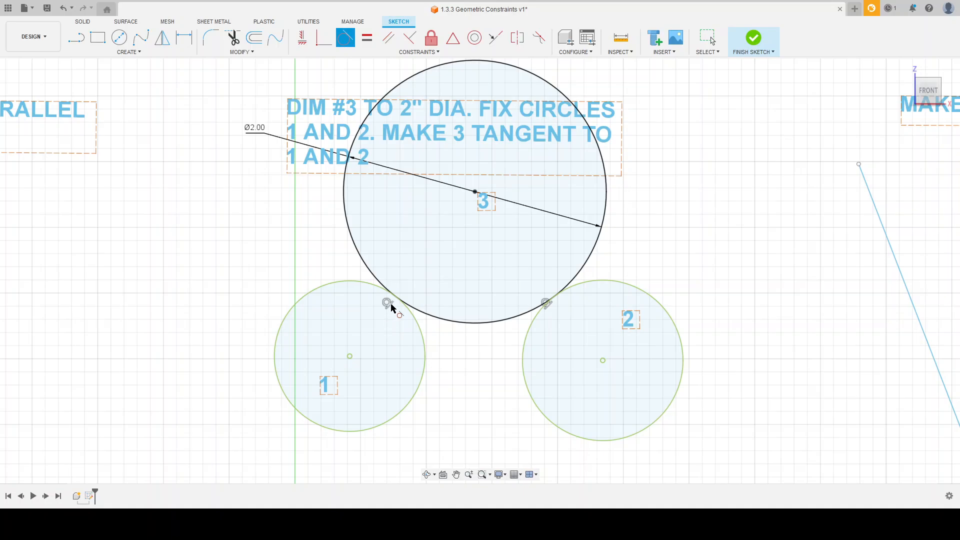
{"action": "key", "text": "Escape"}
{"action": "scroll", "coordinate": [551, 299], "scroll_direction": "up", "scroll_amount": 6}
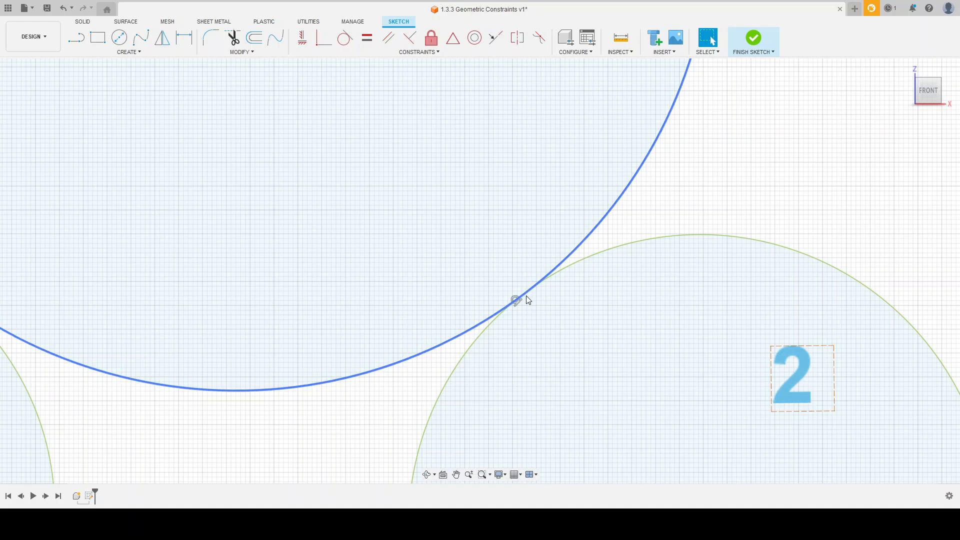
{"action": "scroll", "coordinate": [552, 304], "scroll_direction": "down", "scroll_amount": 5}
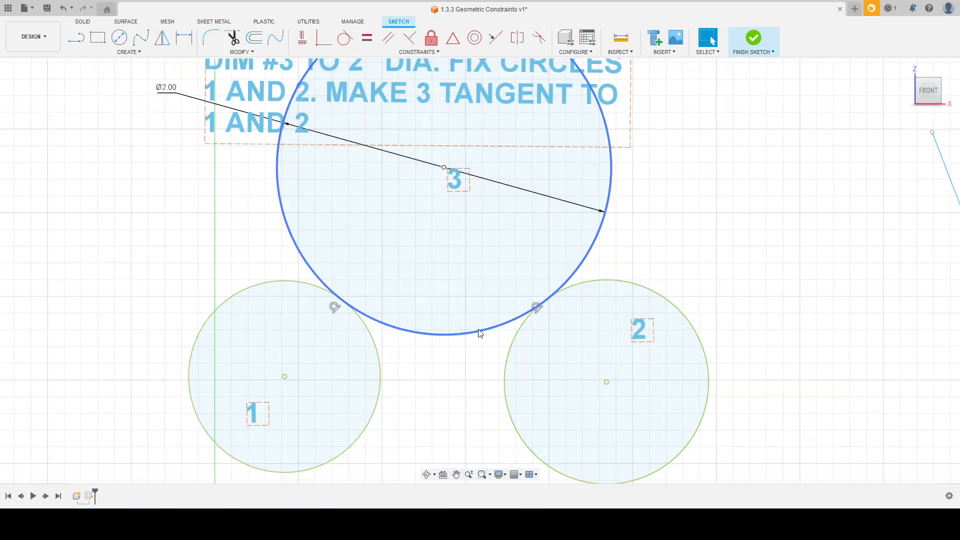
Apply Tangent constraints between the circle and both the slanted and horizontal lines under MAKE CIRCLE TANGENT TO BOTH LINES.
{"action": "scroll", "coordinate": [501, 353], "scroll_direction": "down", "scroll_amount": 2}
{"action": "scroll", "coordinate": [208, 295], "scroll_direction": "down", "scroll_amount": 4}
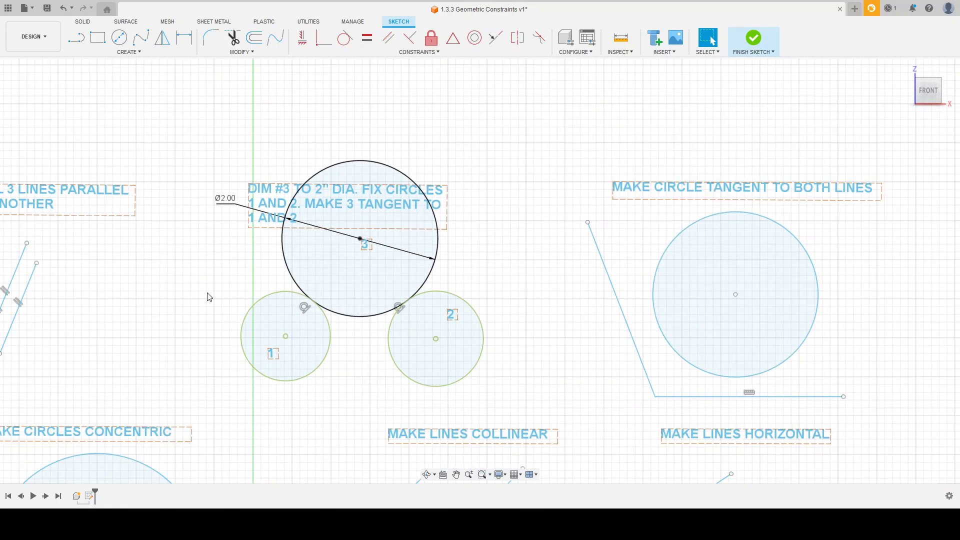
{"action": "scroll", "coordinate": [673, 318], "scroll_direction": "up", "scroll_amount": 3}
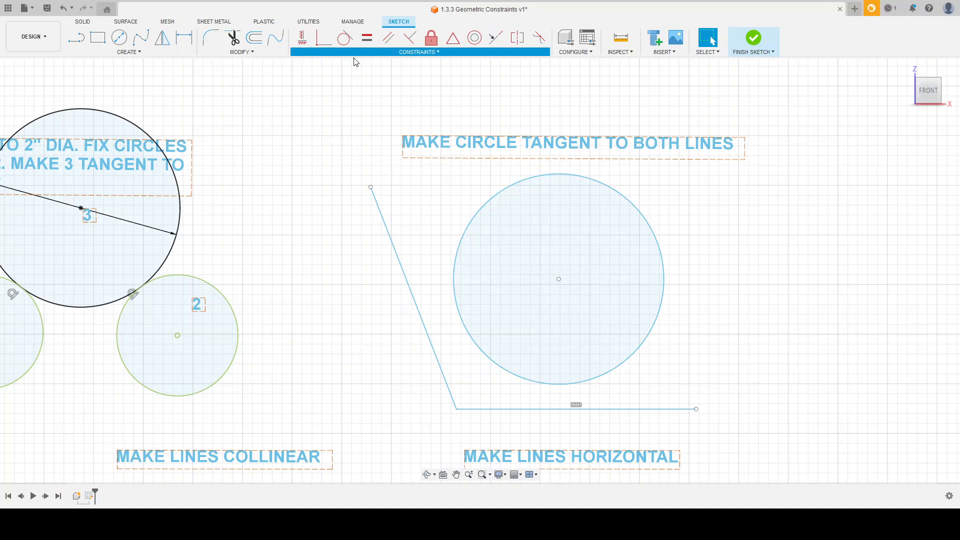
{"action": "left_click", "coordinate": [345, 37]}
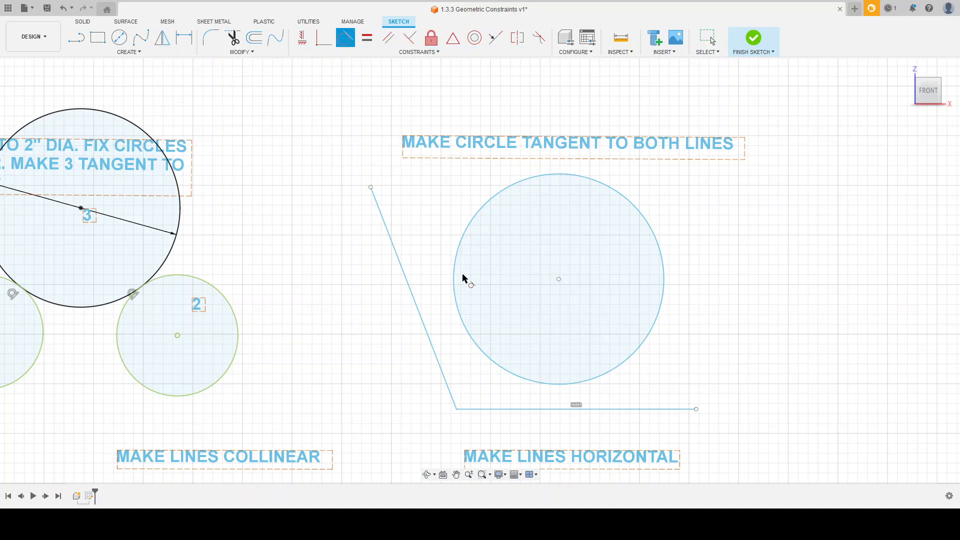
{"action": "left_click", "coordinate": [455, 298]}
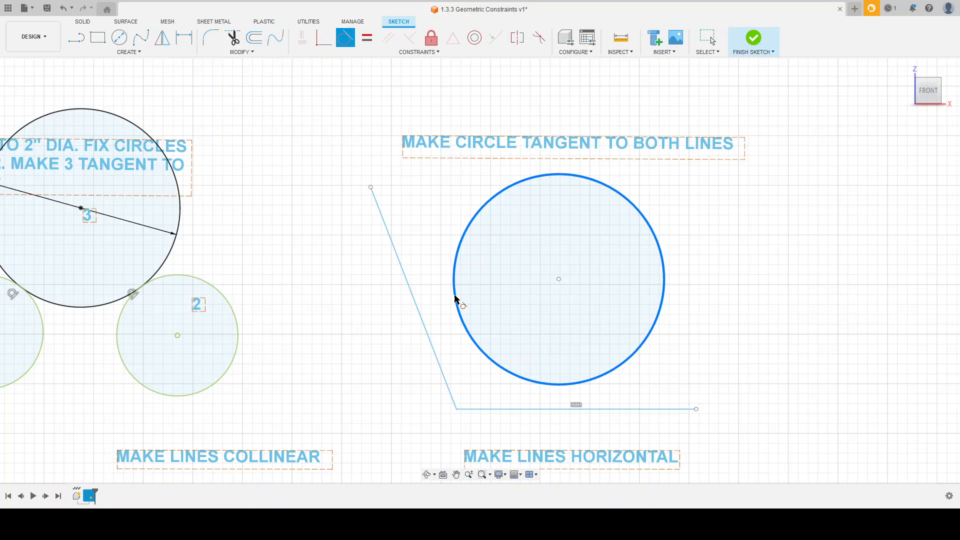
{"action": "left_click", "coordinate": [421, 314]}
{"action": "left_click", "coordinate": [548, 383]}
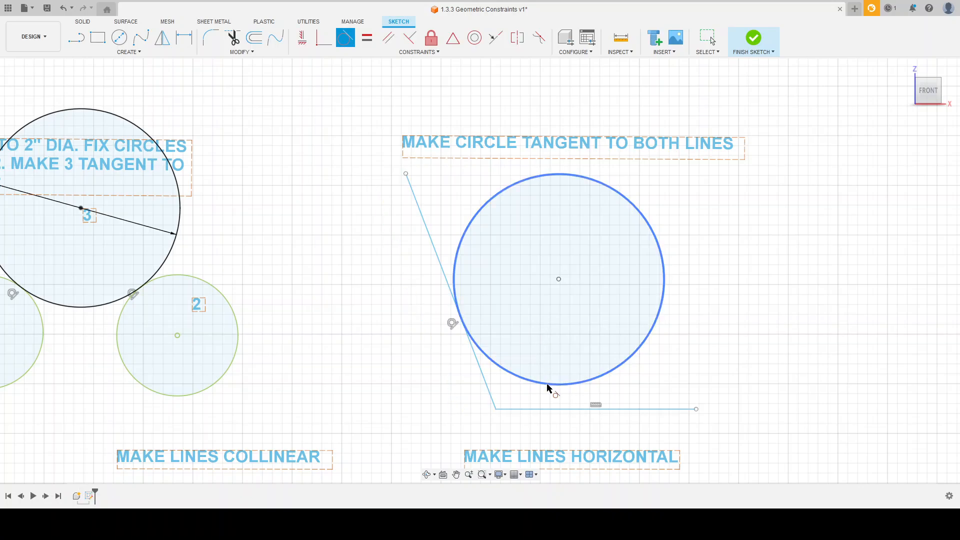
{"action": "left_click", "coordinate": [546, 409]}
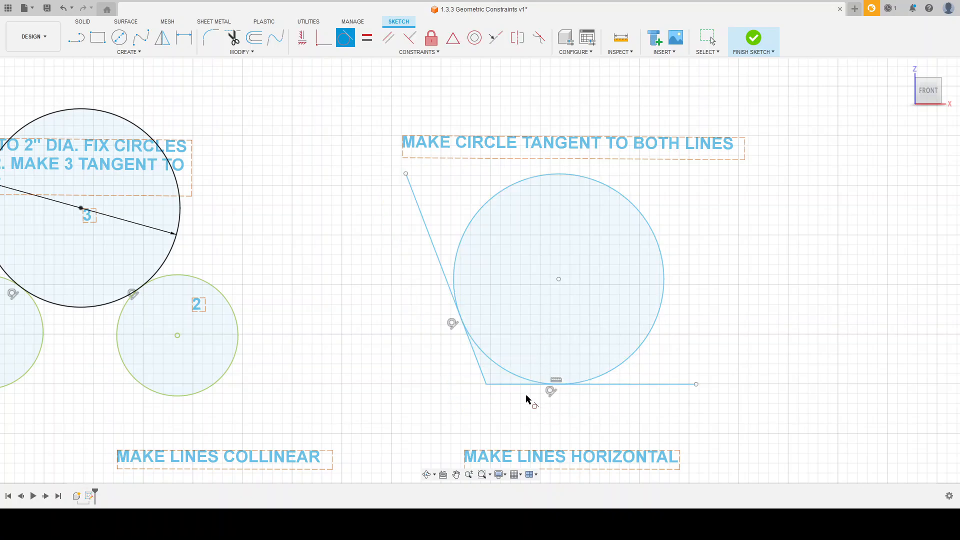
{"action": "scroll", "coordinate": [484, 370], "scroll_direction": "up", "scroll_amount": 3}
{"action": "key", "text": "Escape"}
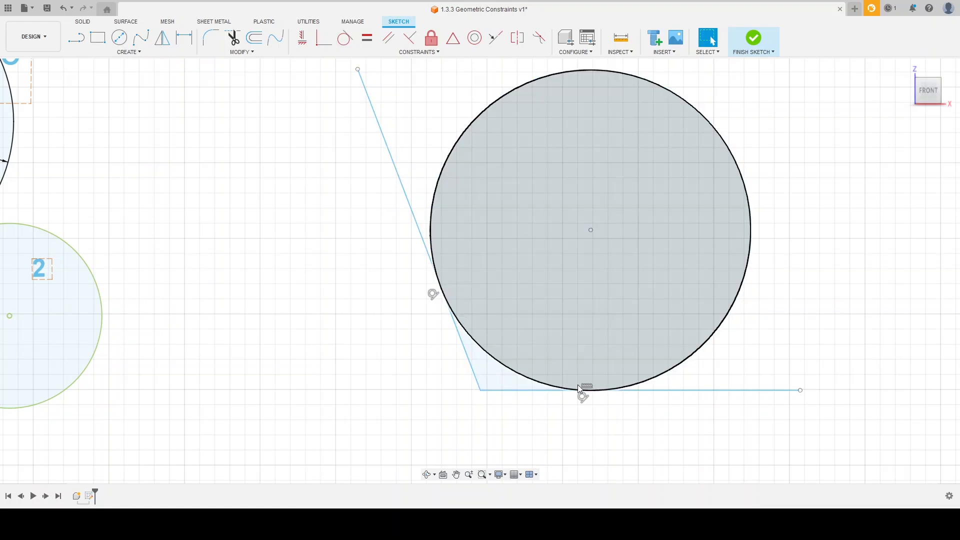
{"action": "left_click", "coordinate": [505, 381]}
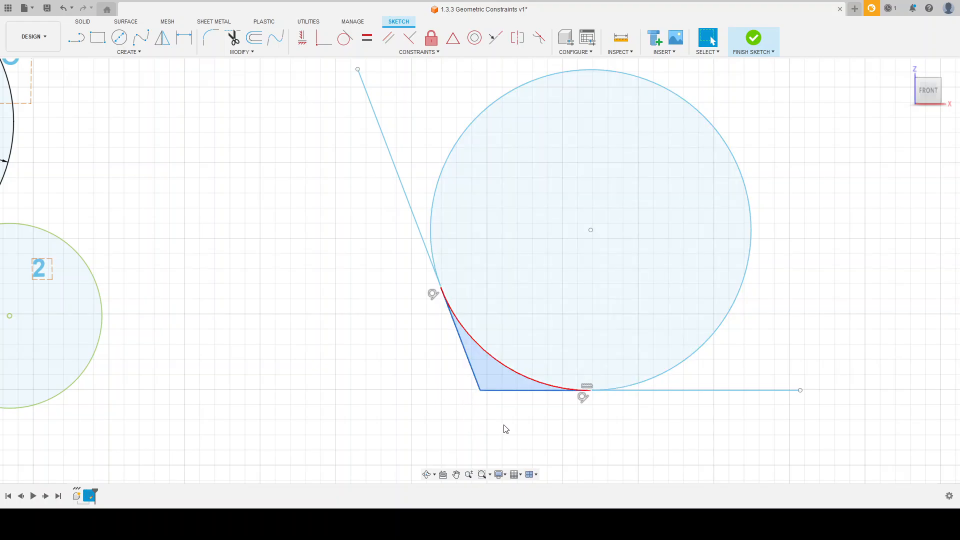
{"action": "left_click", "coordinate": [536, 419]}
Fix the circle's center point C and shrink the circle slightly by its edge to test the constraint.
{"action": "scroll", "coordinate": [534, 418], "scroll_direction": "down", "scroll_amount": 8}
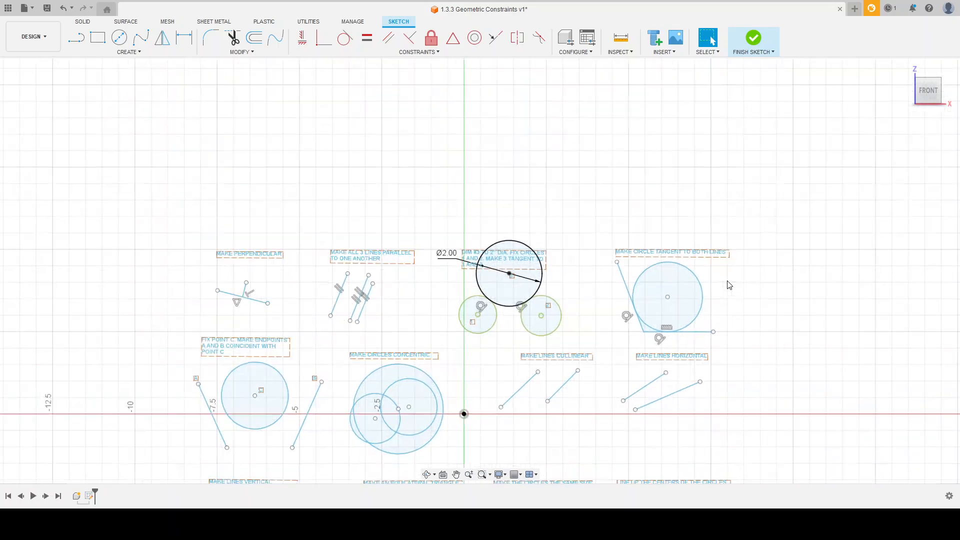
{"action": "scroll", "coordinate": [729, 285], "scroll_direction": "down", "scroll_amount": 3}
{"action": "scroll", "coordinate": [418, 370], "scroll_direction": "up", "scroll_amount": 10}
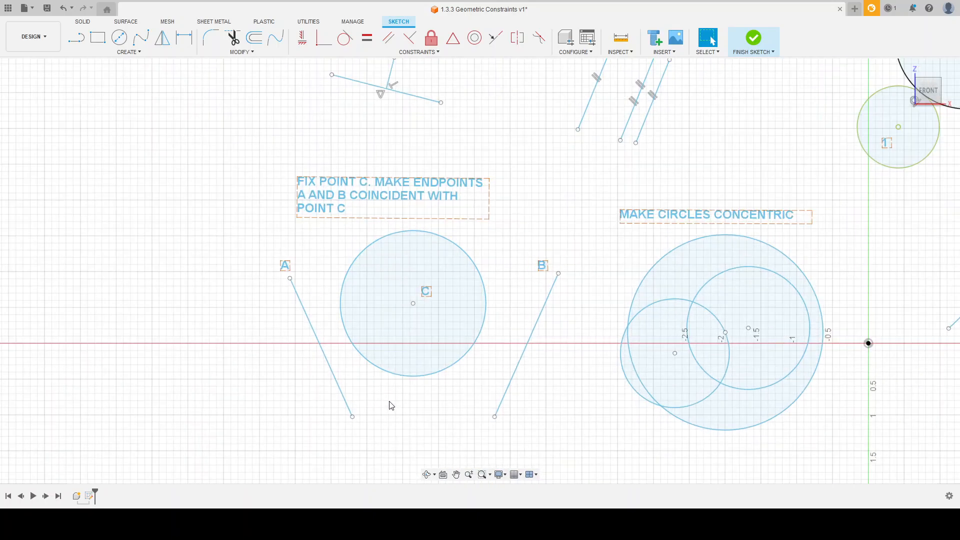
{"action": "scroll", "coordinate": [392, 405], "scroll_direction": "up", "scroll_amount": 2}
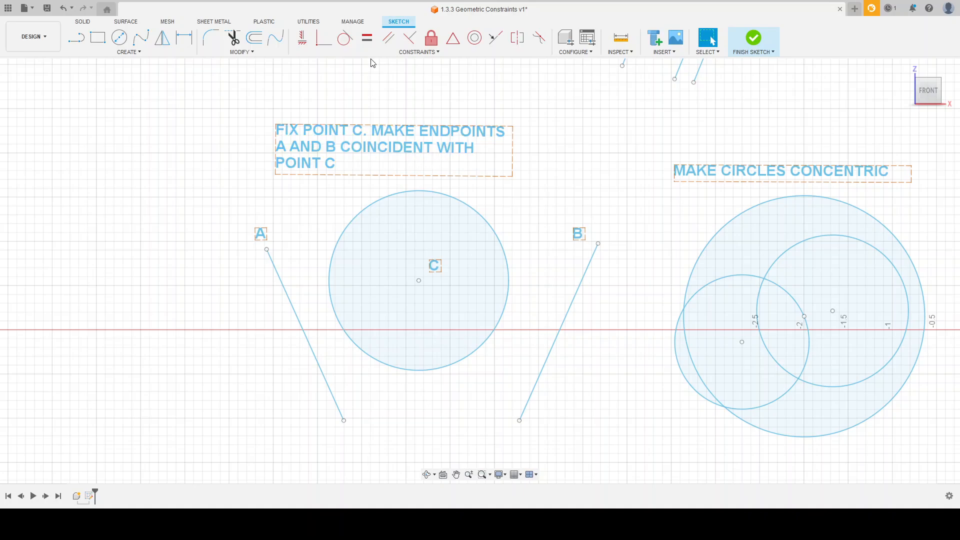
{"action": "left_click", "coordinate": [431, 37]}
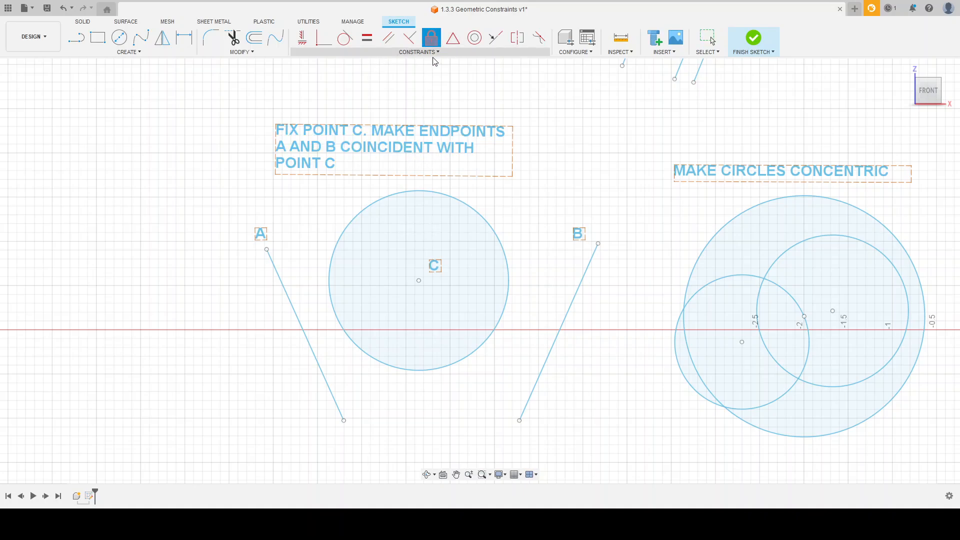
{"action": "left_click", "coordinate": [419, 282]}
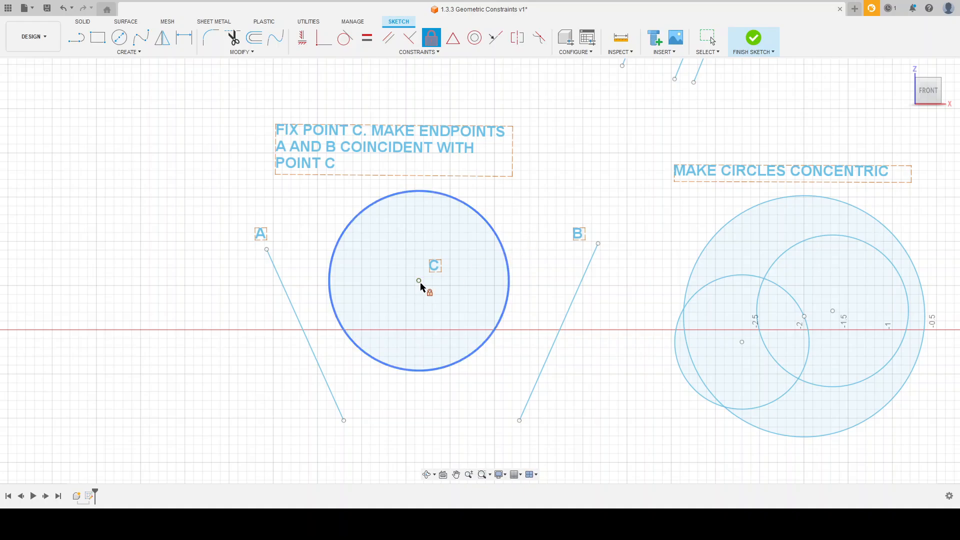
{"action": "key", "text": "Escape"}
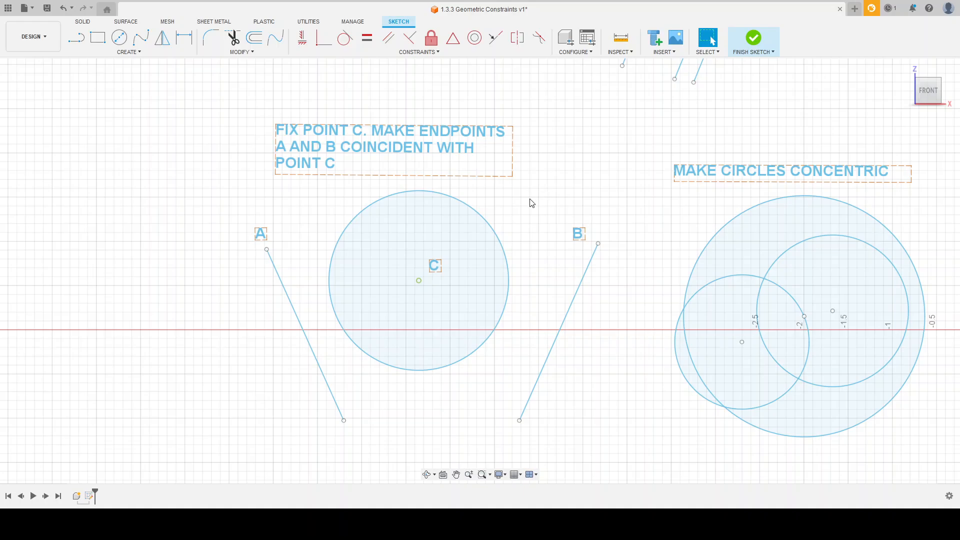
{"action": "mouse_move", "coordinate": [500, 242]}
{"action": "left_mouse_down"}
{"action": "mouse_move", "coordinate": [487, 251]}
{"action": "mouse_move", "coordinate": [525, 238]}
{"action": "mouse_move", "coordinate": [484, 265]}
{"action": "mouse_move", "coordinate": [500, 261]}
{"action": "left_mouse_up"}
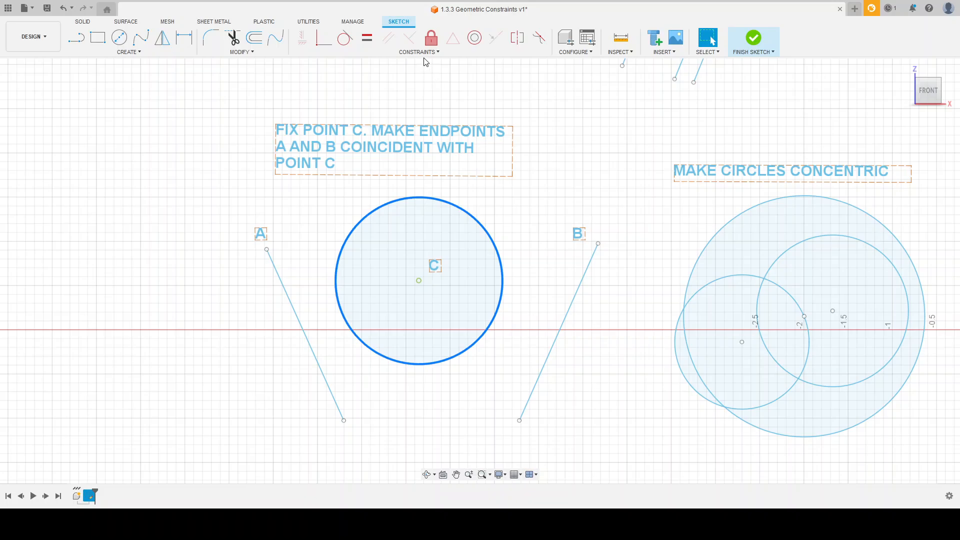
Try to make endpoint A coincident with the circle around point C, and undo the attempt.
{"action": "left_click", "coordinate": [313, 74]}
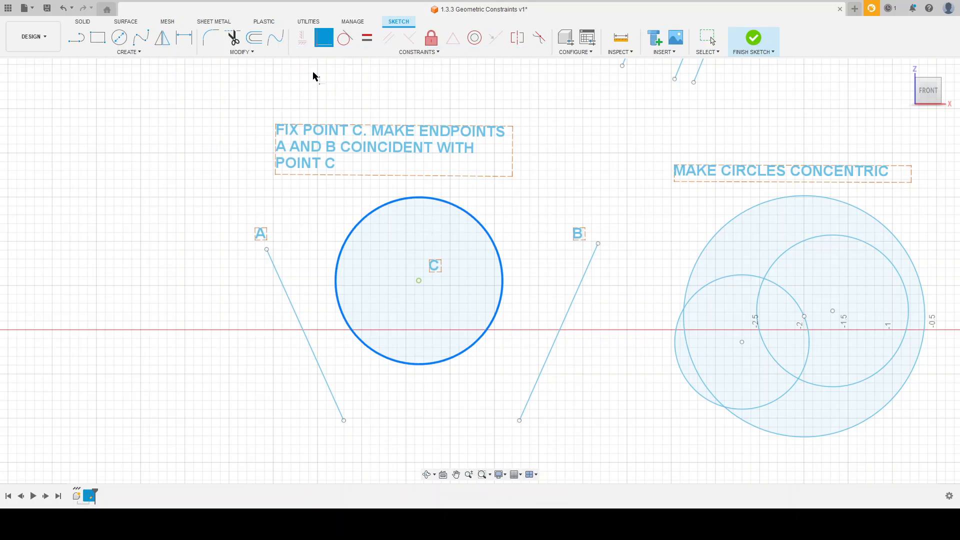
{"action": "left_click", "coordinate": [266, 250]}
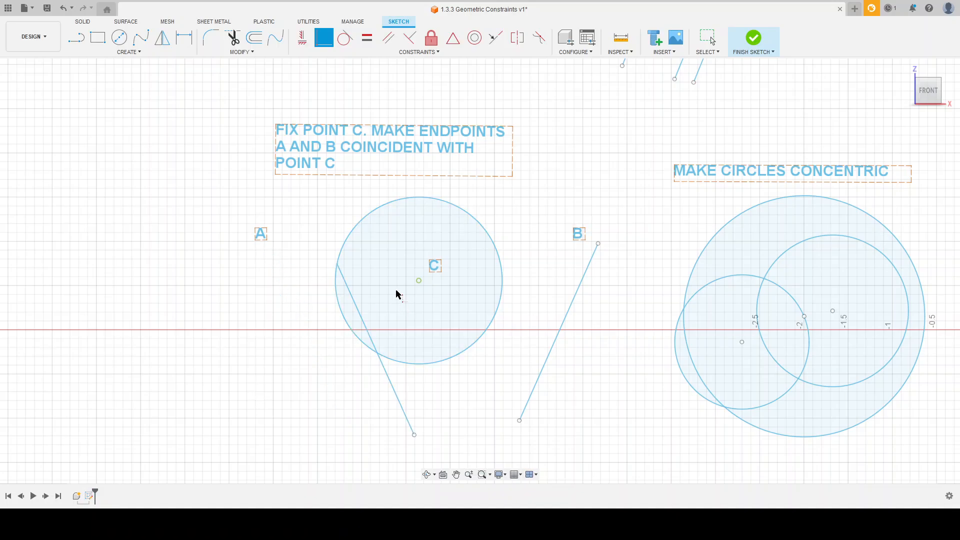
{"action": "key", "text": "Escape"}
{"action": "key", "text": "ctrl+z"}
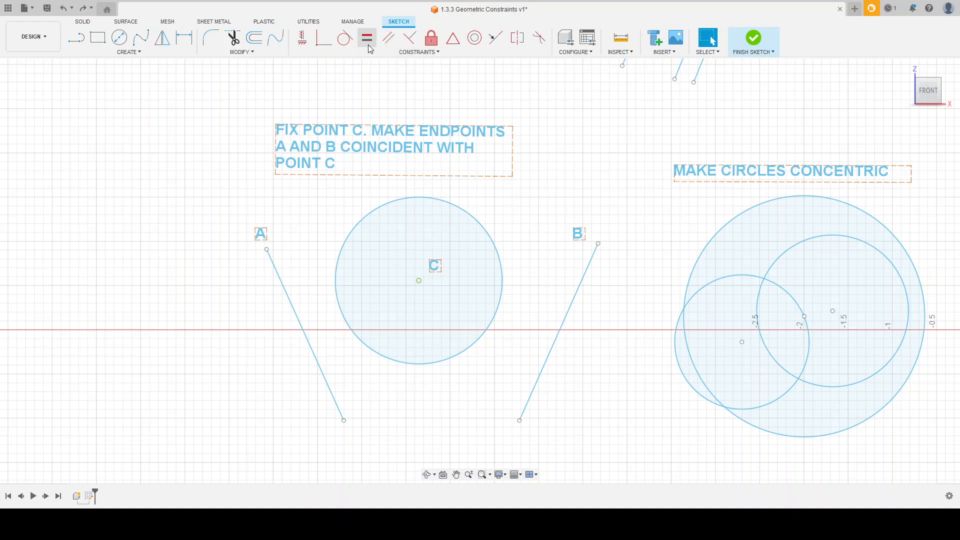
Apply a Coincident constraint between endpoint A and the fixed center point C.
{"action": "left_click", "coordinate": [324, 79]}
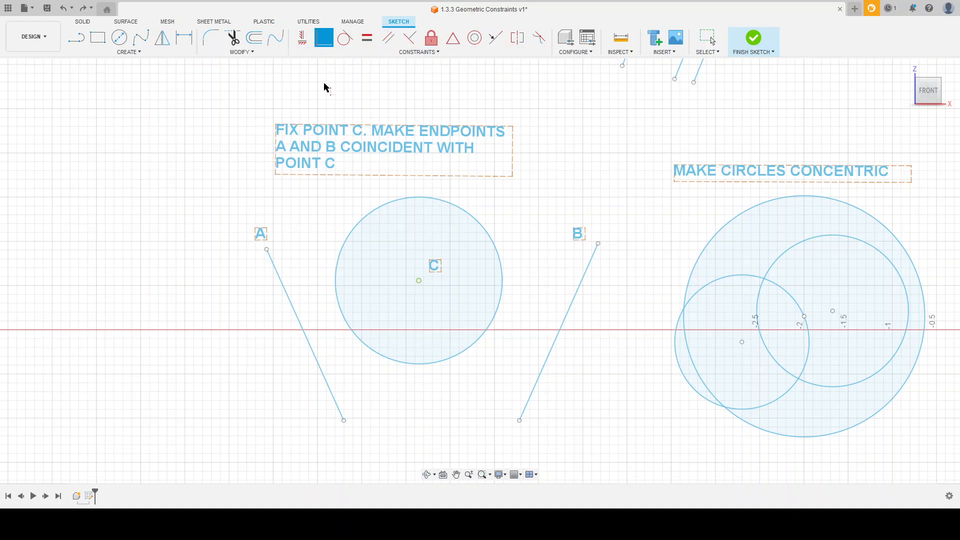
{"action": "left_click", "coordinate": [266, 249]}
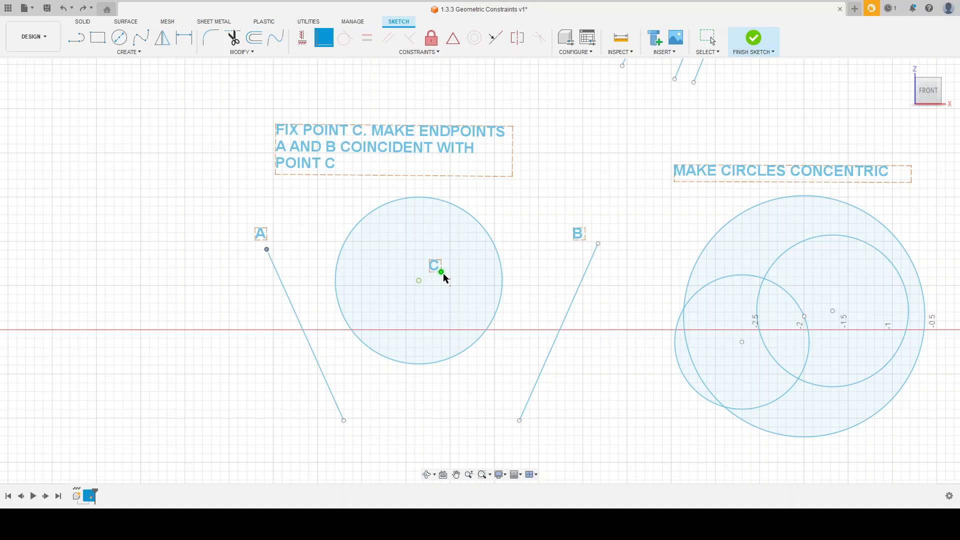
{"action": "left_click", "coordinate": [419, 281]}
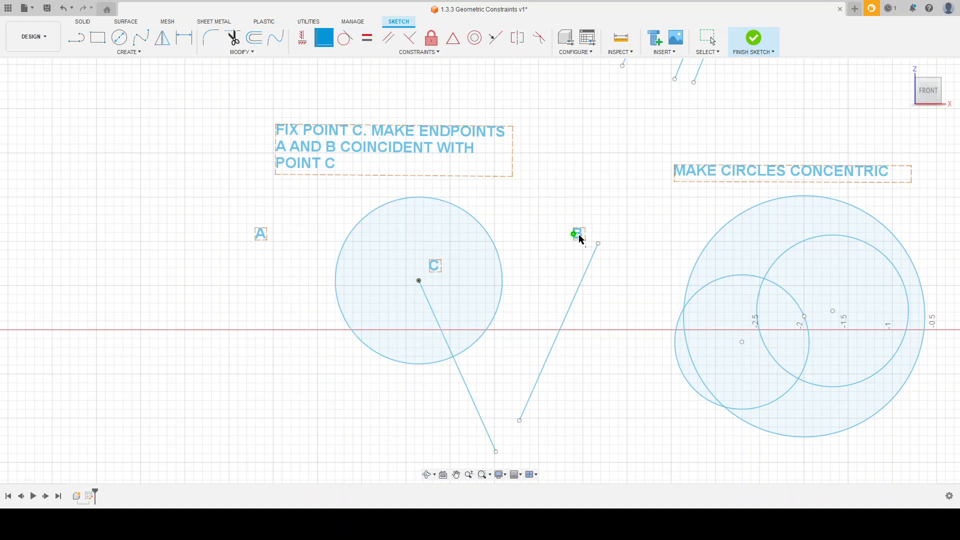
Apply a Coincident constraint between endpoint B and the fixed center point C.
{"action": "left_click", "coordinate": [598, 244]}
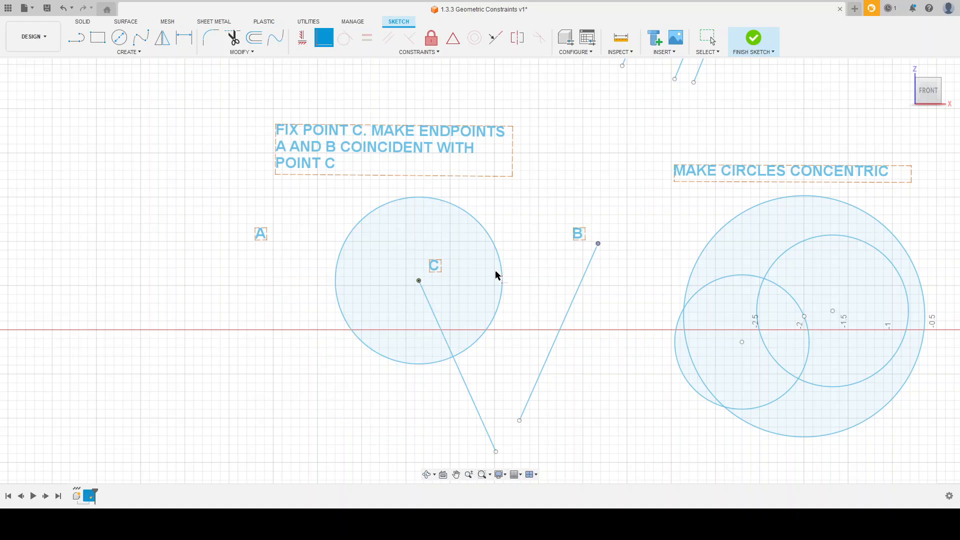
{"action": "left_click", "coordinate": [419, 281]}
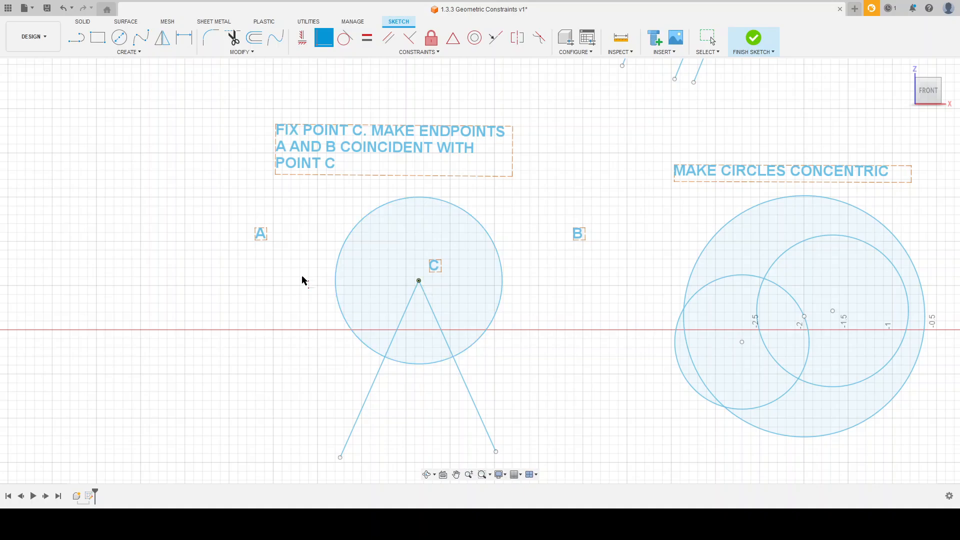
Apply Concentric constraints so all three circles under MAKE CIRCLES CONCENTRIC share one center.
{"action": "scroll", "coordinate": [323, 285], "scroll_direction": "down", "scroll_amount": 3}
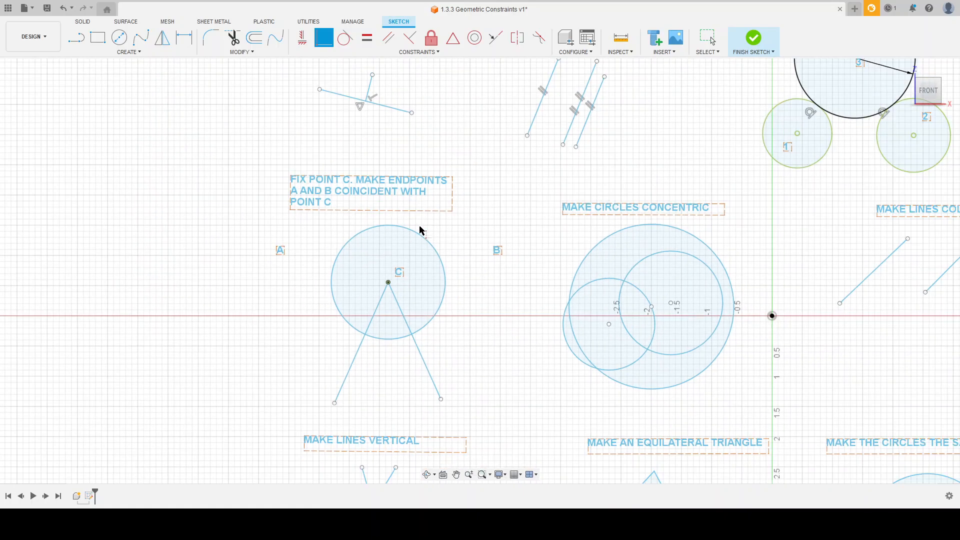
{"action": "scroll", "coordinate": [419, 299], "scroll_direction": "up", "scroll_amount": 1}
{"action": "scroll", "coordinate": [430, 303], "scroll_direction": "down", "scroll_amount": 3}
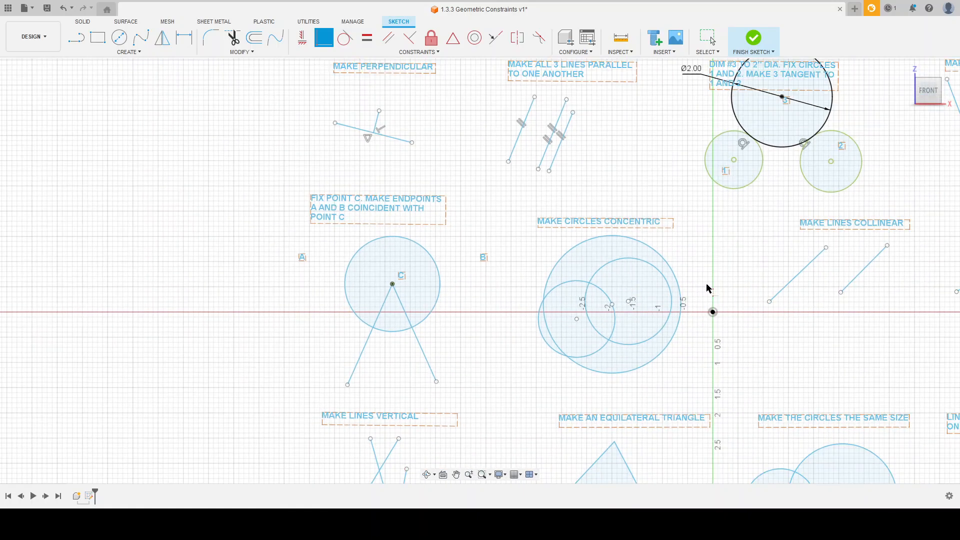
{"action": "scroll", "coordinate": [707, 287], "scroll_direction": "up", "scroll_amount": 4}
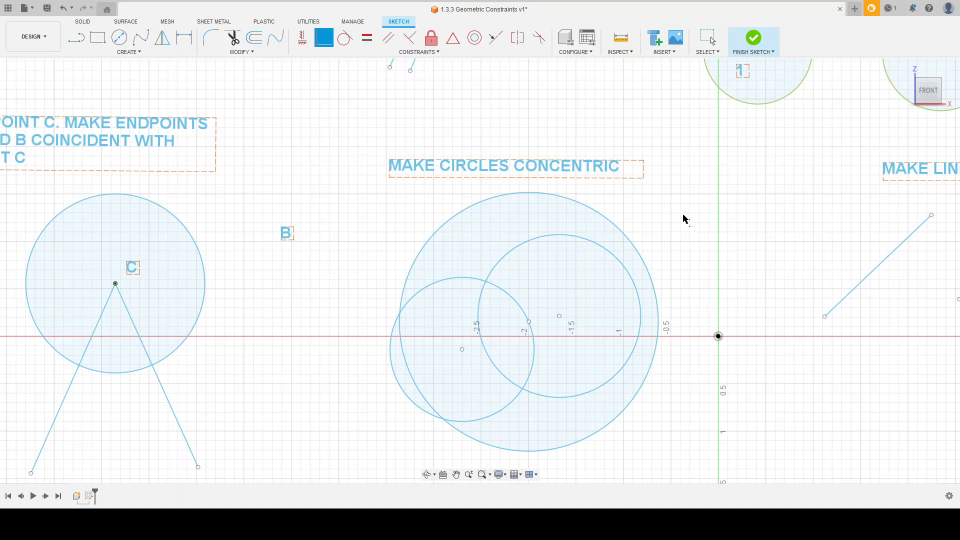
{"action": "scroll", "coordinate": [726, 308], "scroll_direction": "up", "scroll_amount": 1}
{"action": "scroll", "coordinate": [603, 156], "scroll_direction": "down", "scroll_amount": 1}
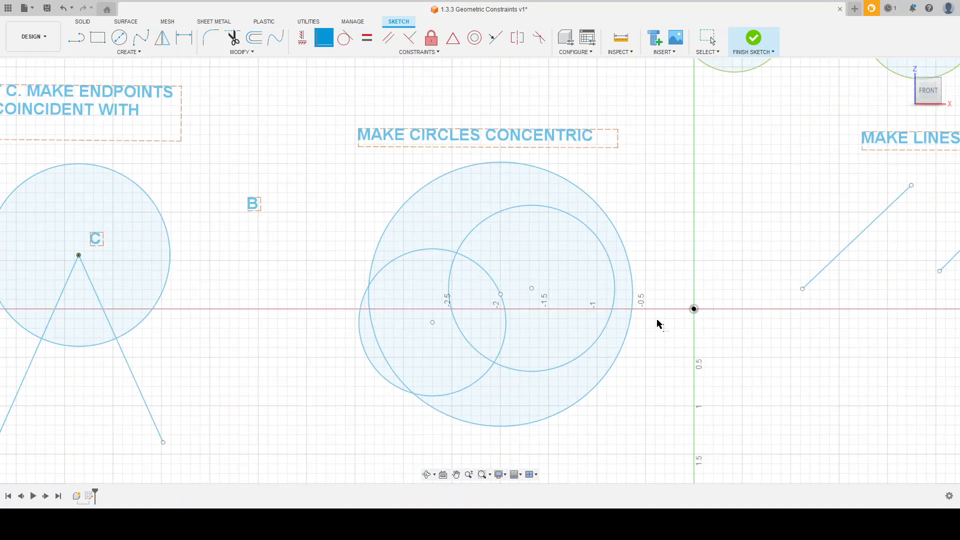
{"action": "scroll", "coordinate": [659, 323], "scroll_direction": "up", "scroll_amount": 1}
{"action": "left_click", "coordinate": [474, 38]}
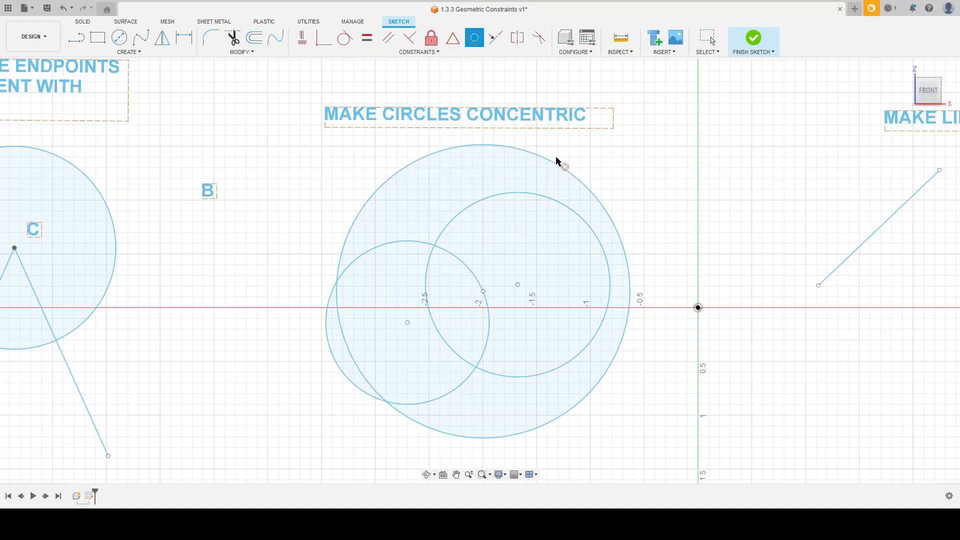
{"action": "left_click", "coordinate": [442, 234]}
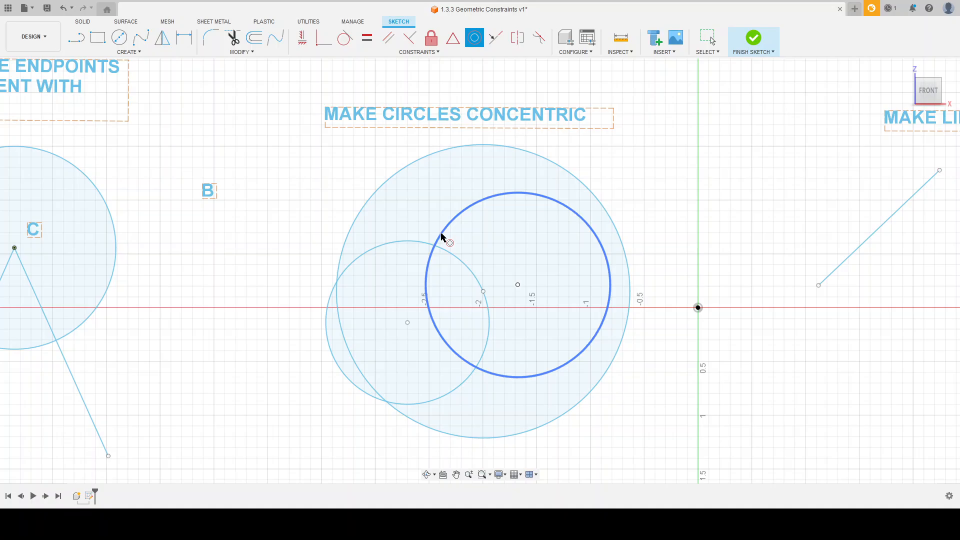
{"action": "left_click", "coordinate": [418, 242]}
{"action": "left_click", "coordinate": [395, 174]}
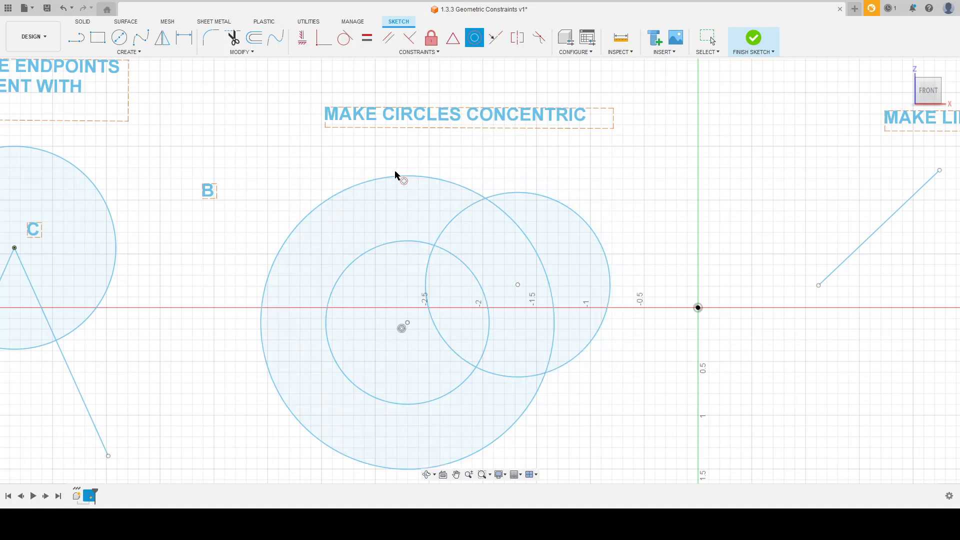
{"action": "left_click", "coordinate": [433, 249]}
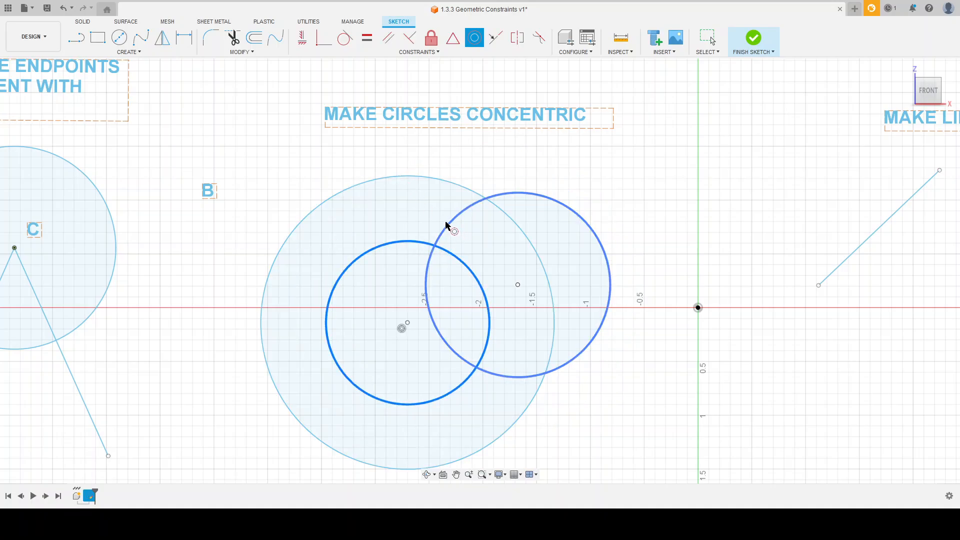
{"action": "left_click", "coordinate": [446, 226]}
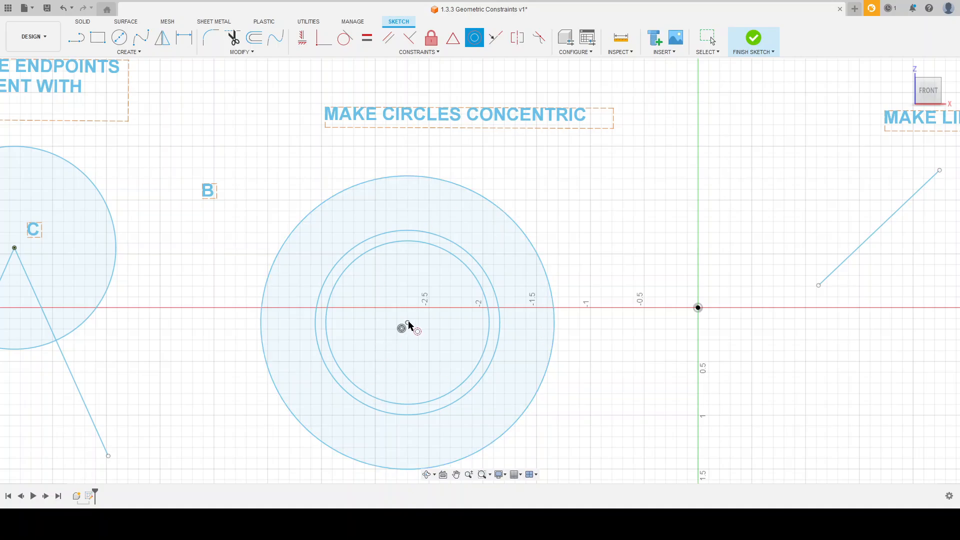
{"action": "scroll", "coordinate": [409, 325], "scroll_direction": "up", "scroll_amount": 3}
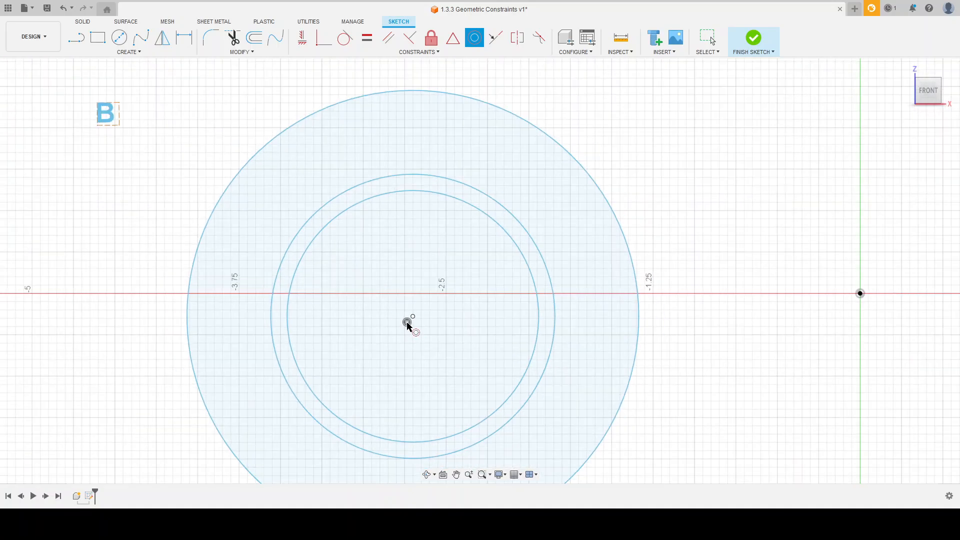
Apply a Collinear constraint between the two slanted lines under MAKE LINES COLLINEAR.
{"action": "scroll", "coordinate": [294, 343], "scroll_direction": "down", "scroll_amount": 5}
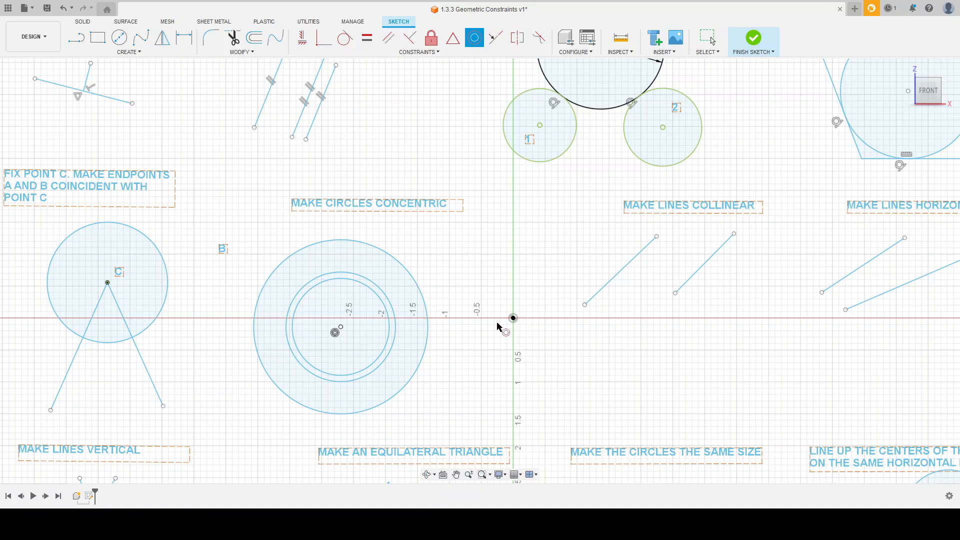
{"action": "scroll", "coordinate": [498, 326], "scroll_direction": "down", "scroll_amount": 3}
{"action": "scroll", "coordinate": [723, 289], "scroll_direction": "up", "scroll_amount": 6}
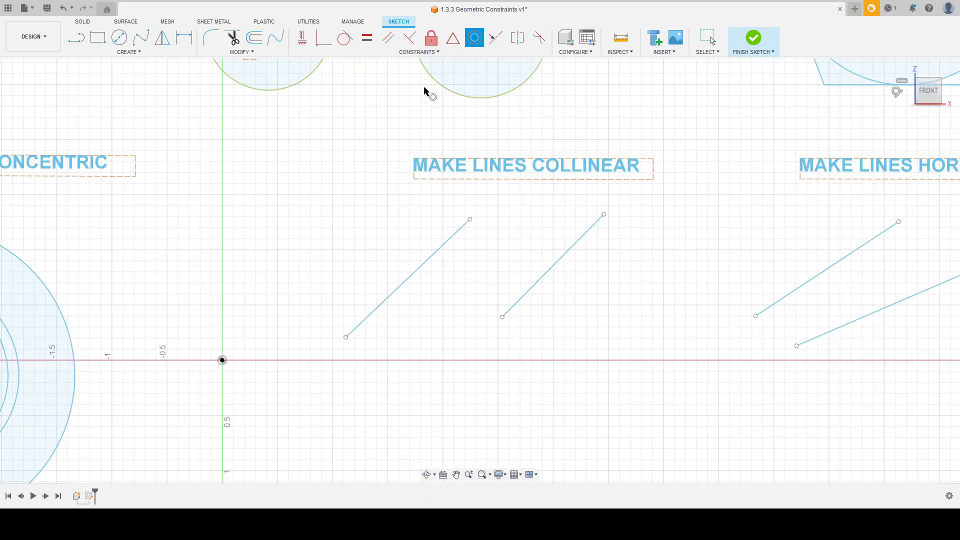
{"action": "key", "text": "Escape"}
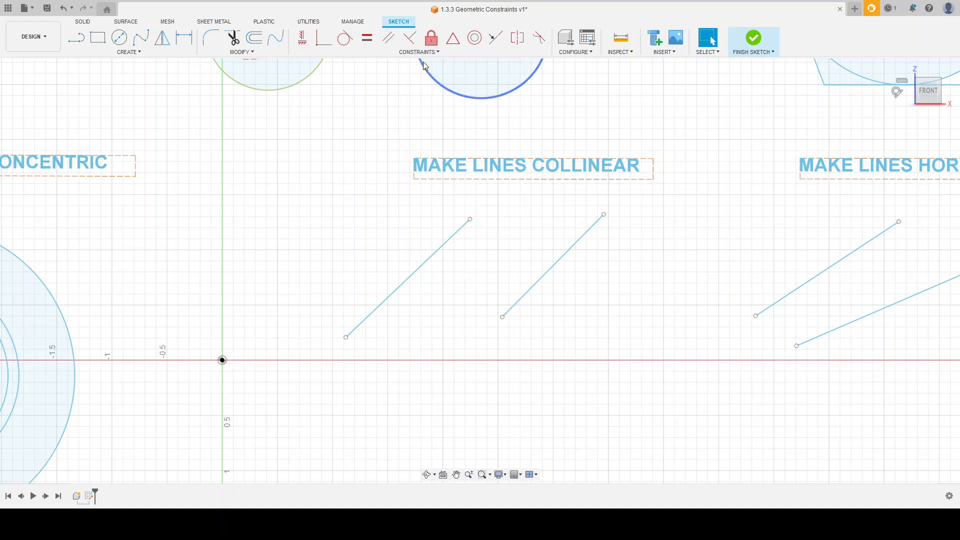
{"action": "left_click", "coordinate": [496, 40]}
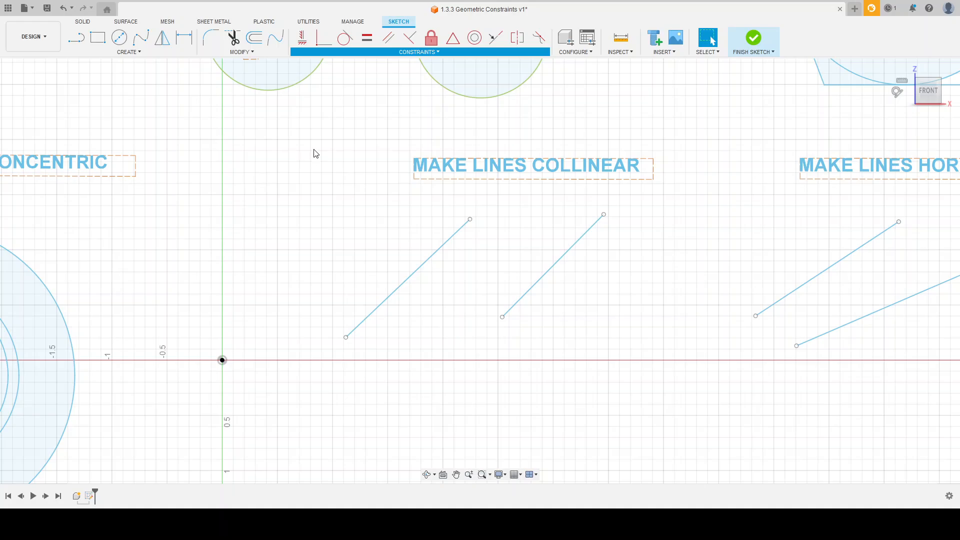
{"action": "left_click", "coordinate": [420, 267]}
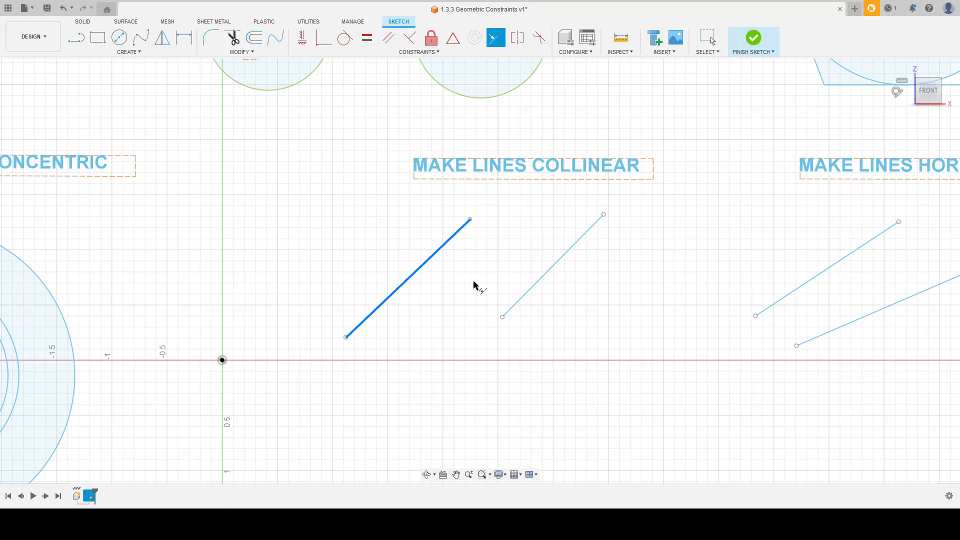
{"action": "left_click", "coordinate": [531, 292]}
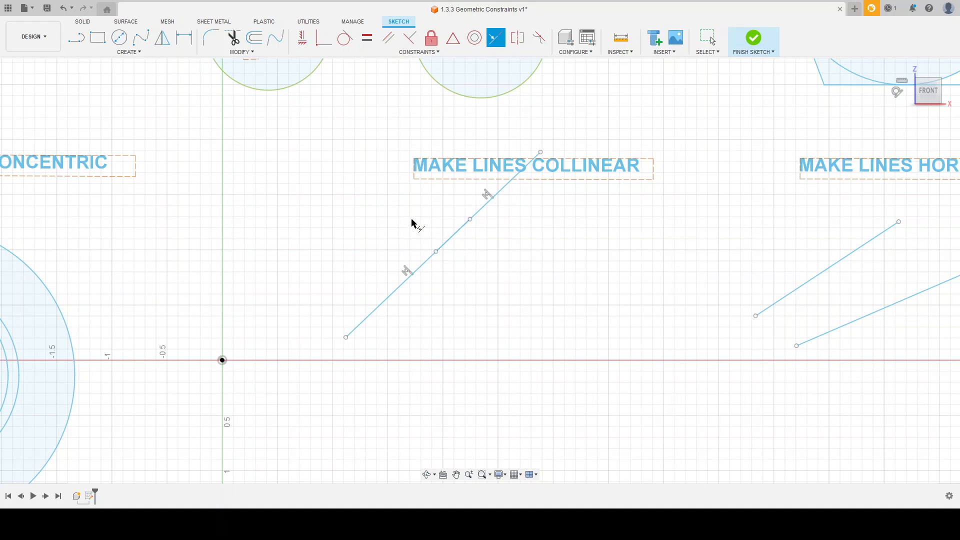
{"action": "key", "text": "Escape"}
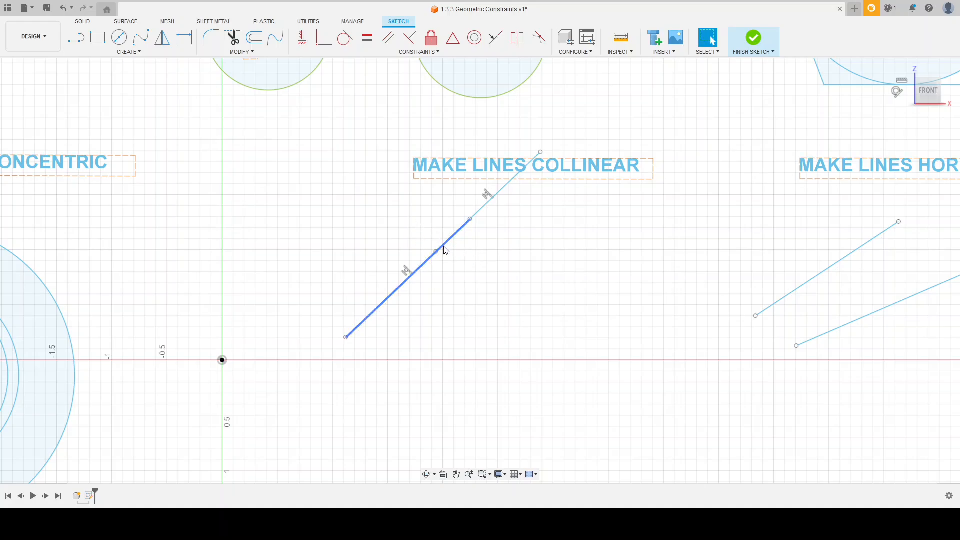
Reposition the lower-left collinear line's upper endpoint to give it a shallower slope and test the constraint.
{"action": "left_click_drag", "start_coordinate": [436, 251], "coordinate": [470, 316]}
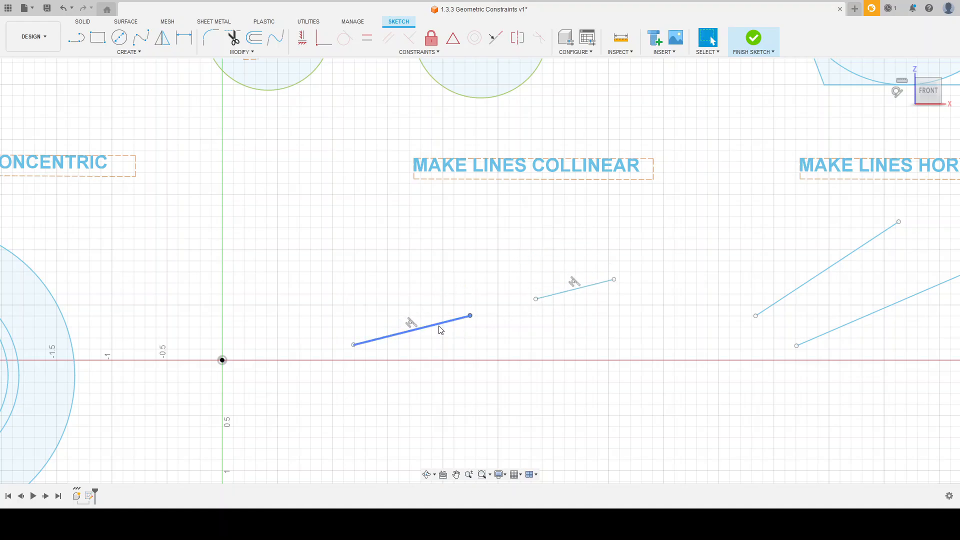
{"action": "left_click_drag", "start_coordinate": [473, 316], "coordinate": [452, 302]}
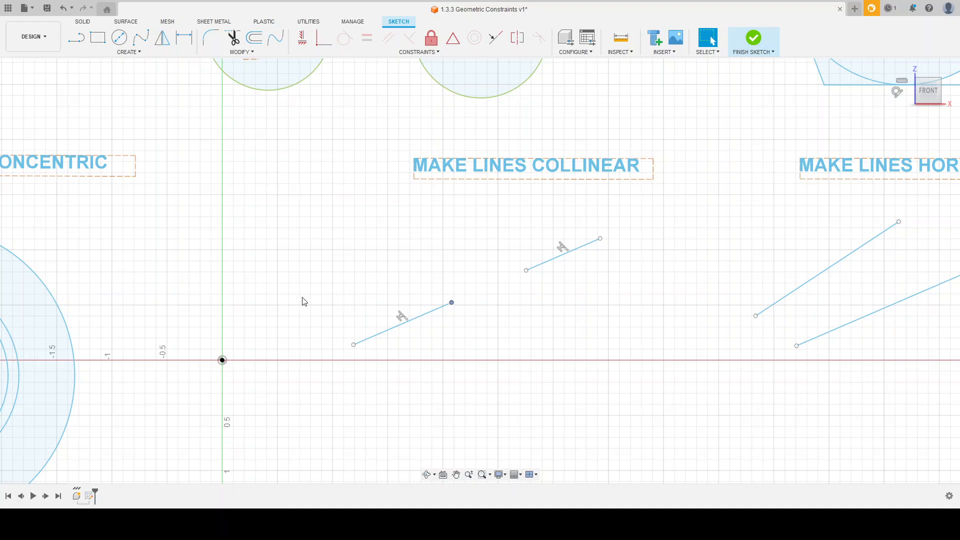
Apply Horizontal/Vertical constraints to both slanted lines under MAKE LINES HORIZONTAL so they lie horizontal.
{"action": "scroll", "coordinate": [303, 299], "scroll_direction": "down", "scroll_amount": 3}
{"action": "scroll", "coordinate": [725, 297], "scroll_direction": "up", "scroll_amount": 5}
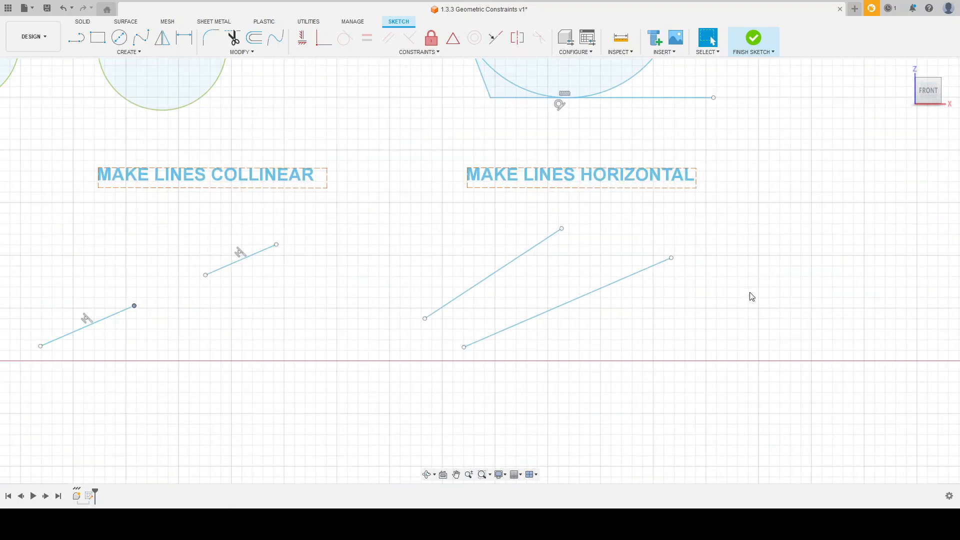
{"action": "scroll", "coordinate": [589, 272], "scroll_direction": "down", "scroll_amount": 2}
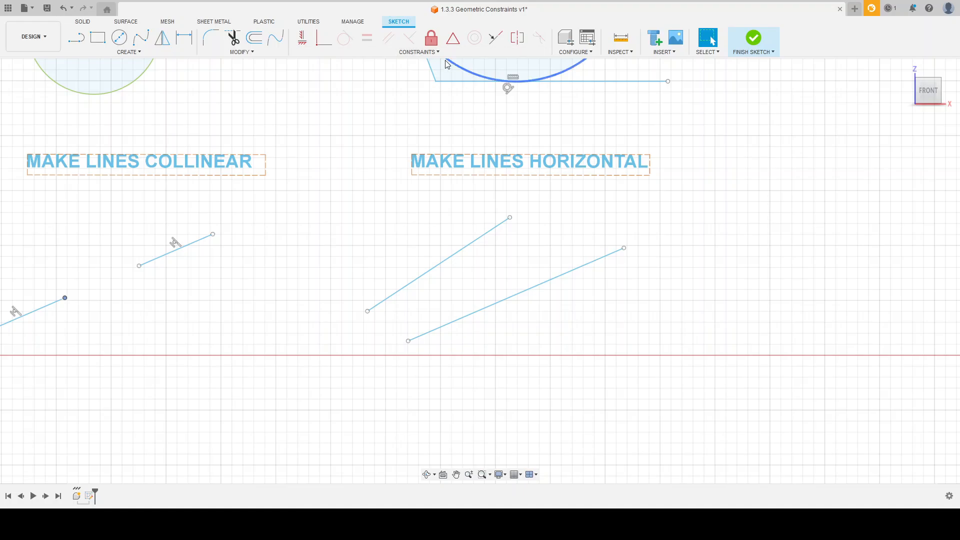
{"action": "key", "text": "Escape"}
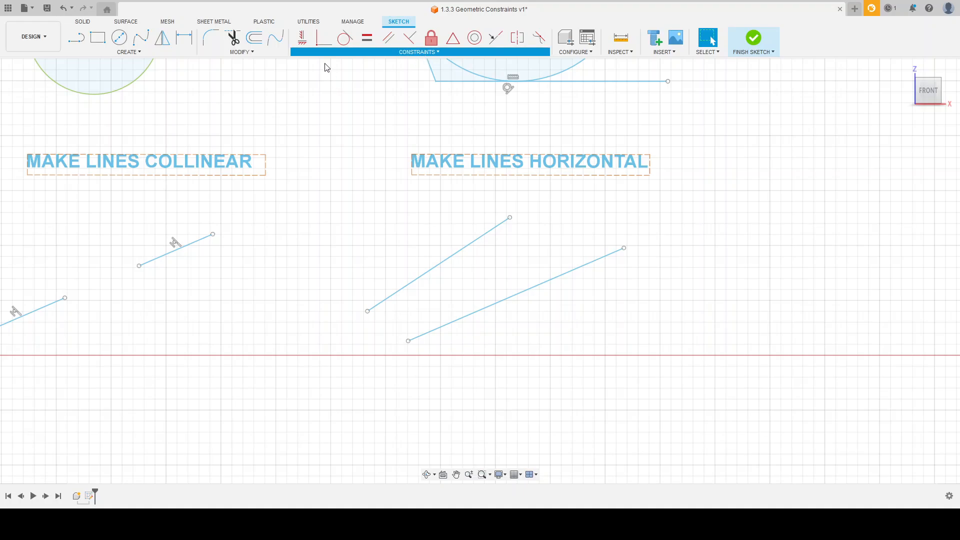
{"action": "left_click", "coordinate": [439, 265]}
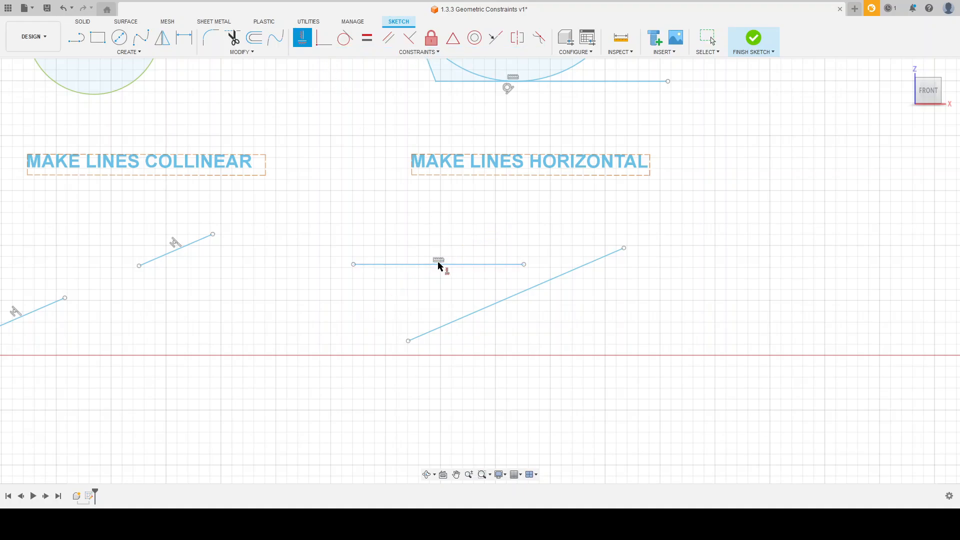
{"action": "left_click", "coordinate": [476, 312]}
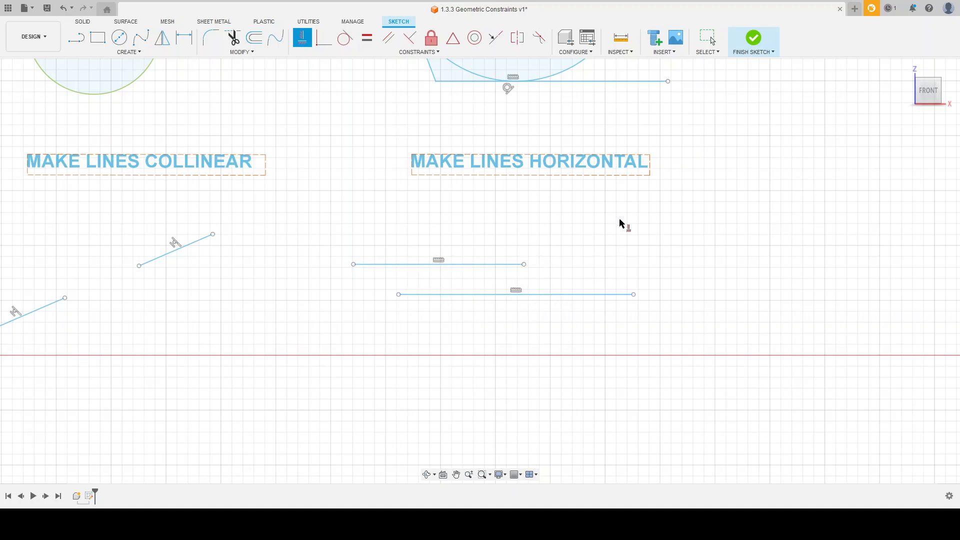
Apply Horizontal/Vertical constraints to all three lines under MAKE LINES VERTICAL so they stand vertical.
{"action": "scroll", "coordinate": [645, 206], "scroll_direction": "down", "scroll_amount": 3}
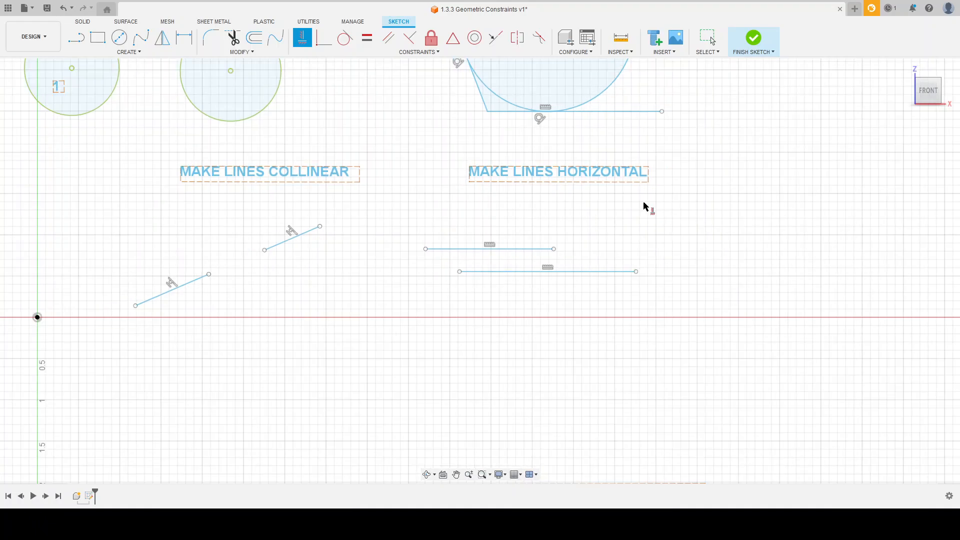
{"action": "scroll", "coordinate": [693, 175], "scroll_direction": "down", "scroll_amount": 5}
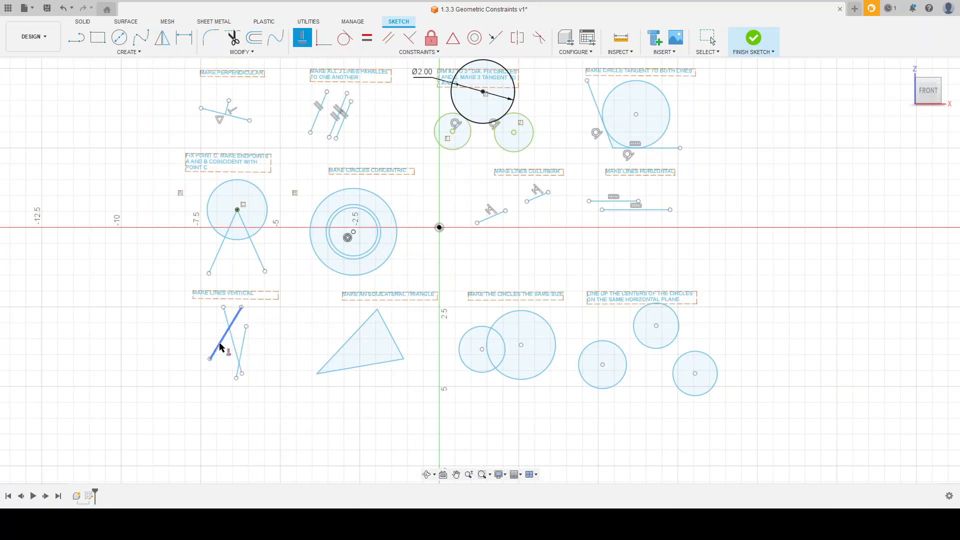
{"action": "scroll", "coordinate": [207, 325], "scroll_direction": "up", "scroll_amount": 8}
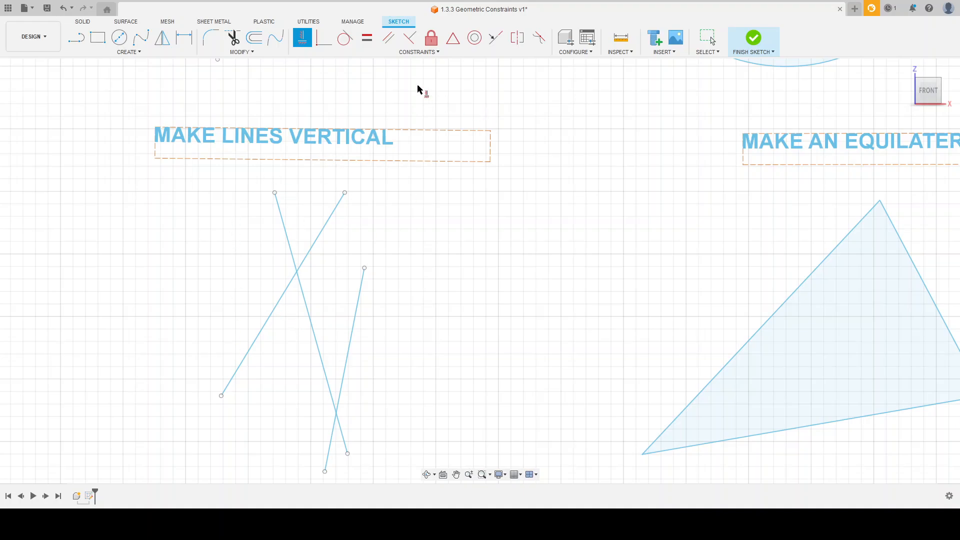
{"action": "left_click", "coordinate": [288, 289]}
{"action": "left_click", "coordinate": [301, 286]}
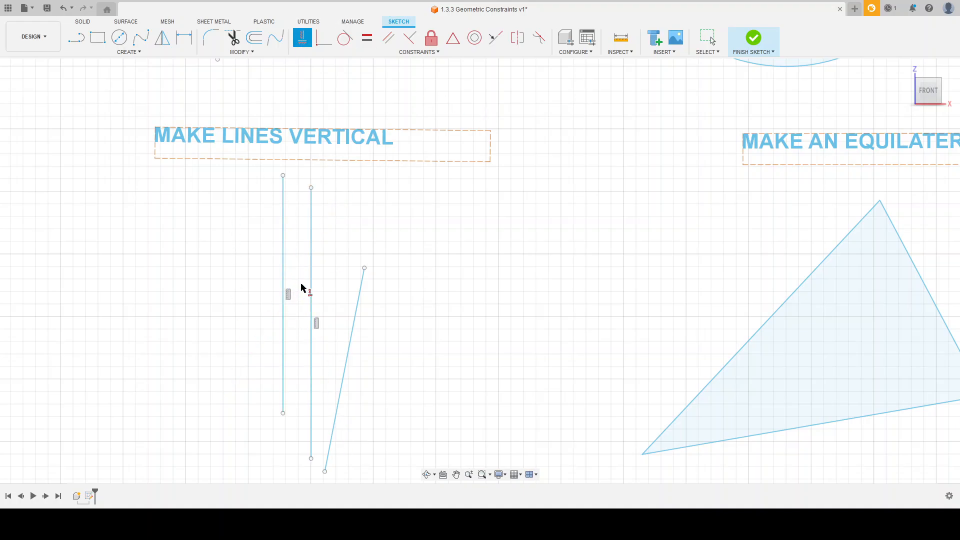
{"action": "left_click", "coordinate": [353, 329]}
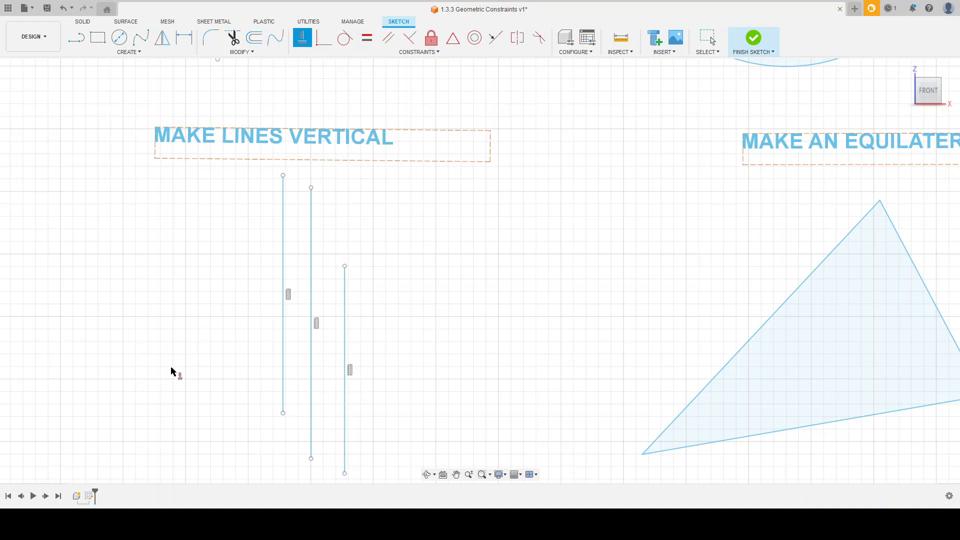
Bring the triangle under MAKE AN EQUILATERAL TRIANGLE into close view.
{"action": "scroll", "coordinate": [191, 357], "scroll_direction": "down", "scroll_amount": 1}
{"action": "scroll", "coordinate": [167, 314], "scroll_direction": "down", "scroll_amount": 3}
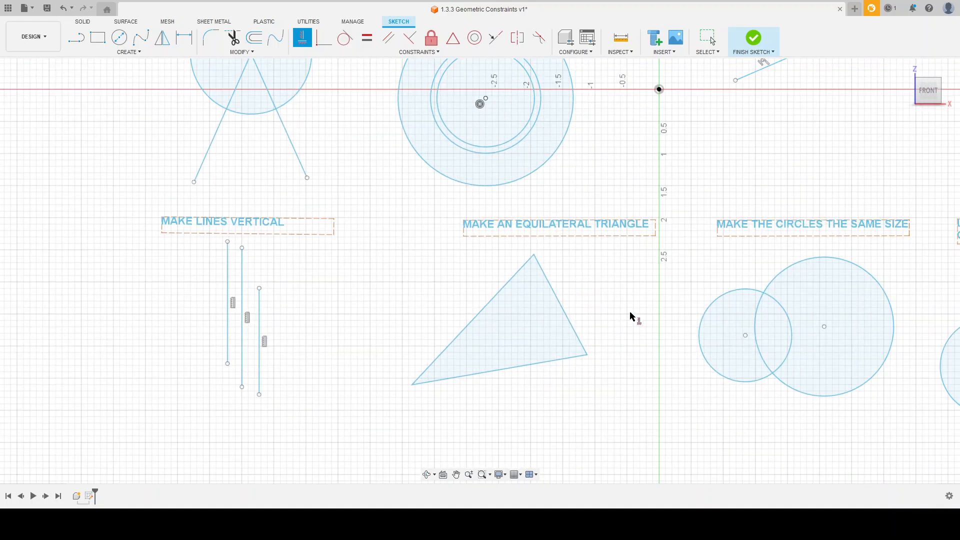
{"action": "scroll", "coordinate": [655, 315], "scroll_direction": "up", "scroll_amount": 3}
{"action": "scroll", "coordinate": [651, 326], "scroll_direction": "up", "scroll_amount": 1}
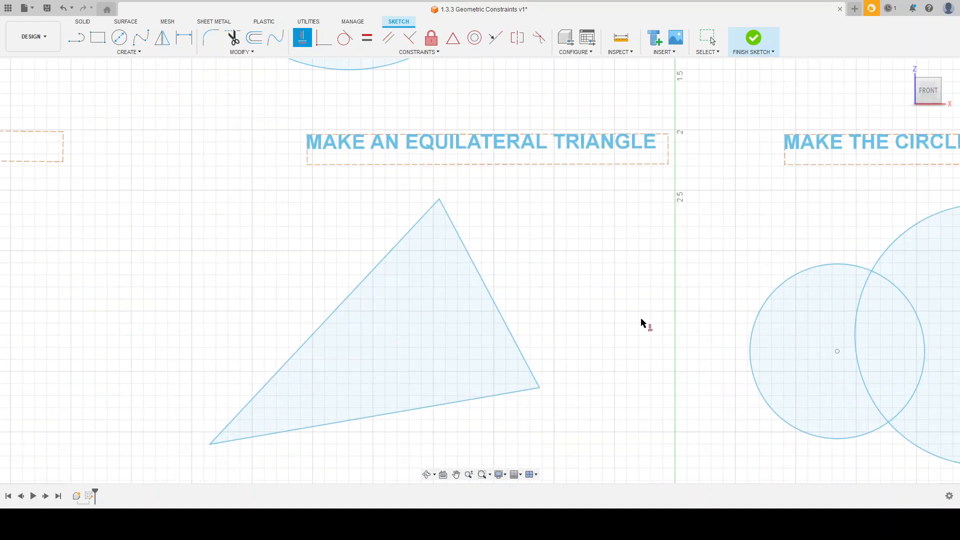